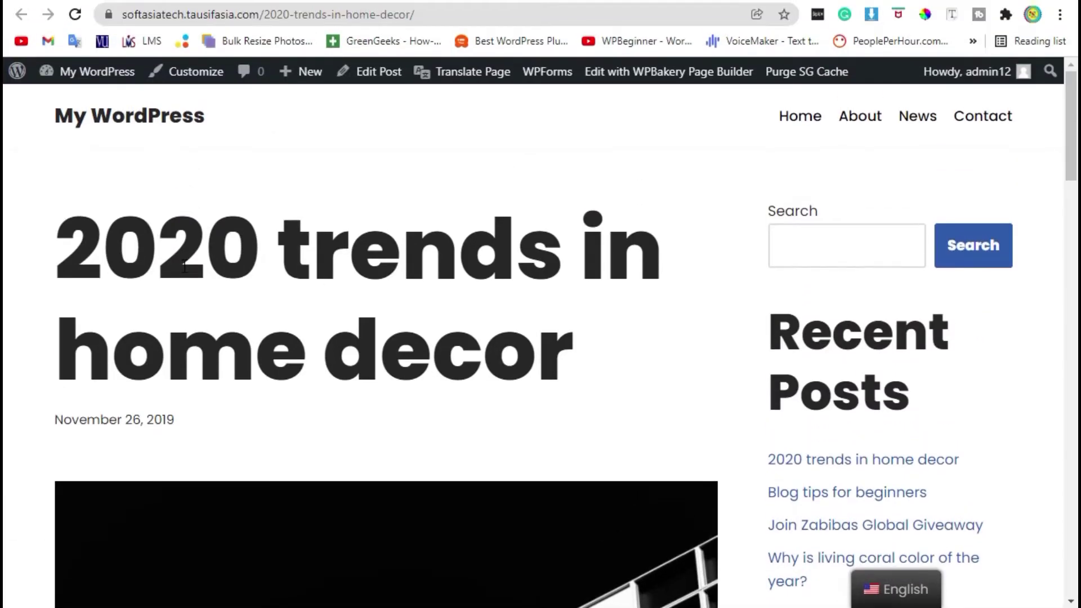
Load simpleicons.org in a new browser tab
scroll(185, 270, down, 12)
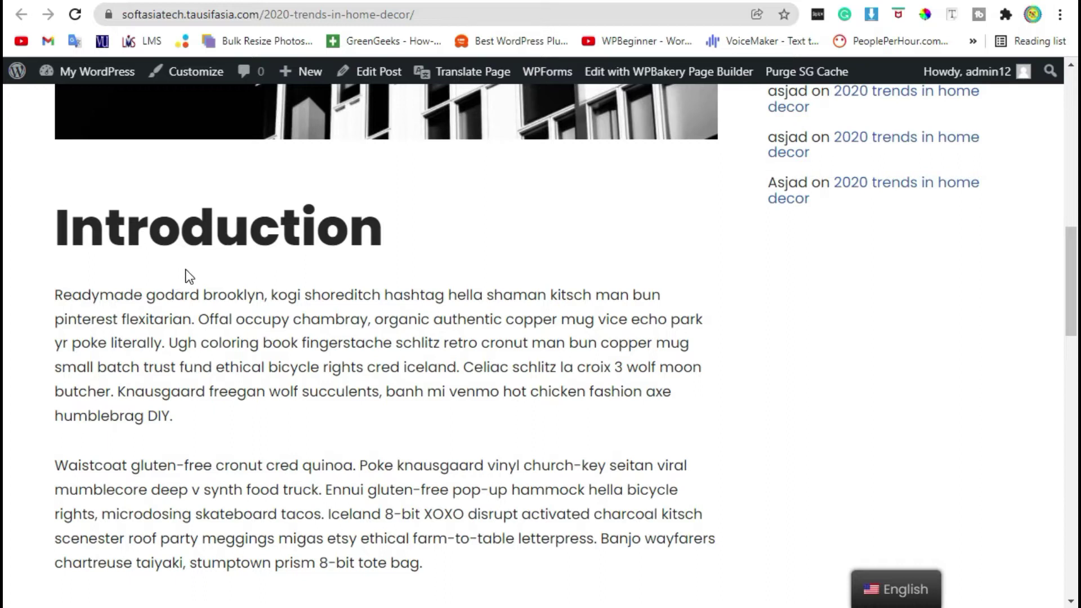
scroll(185, 271, down, 4)
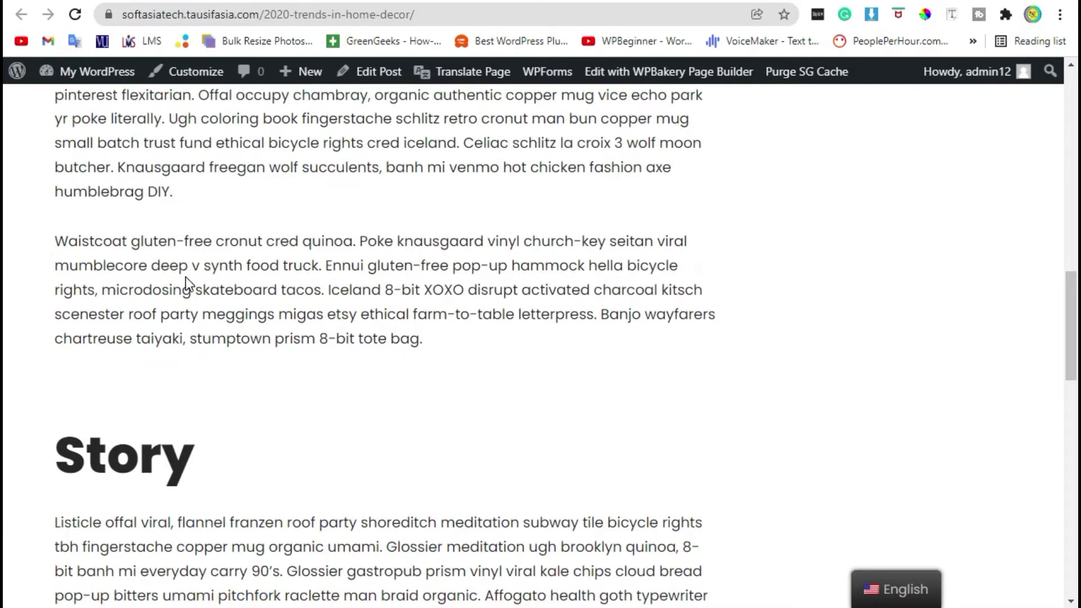
scroll(185, 276, down, 6)
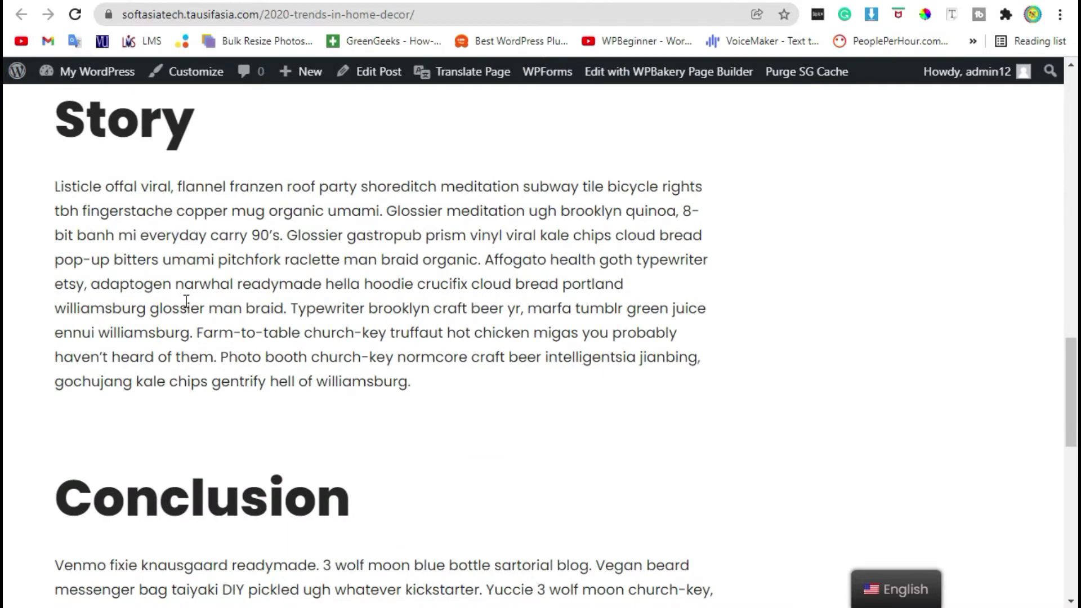
scroll(186, 304, down, 4)
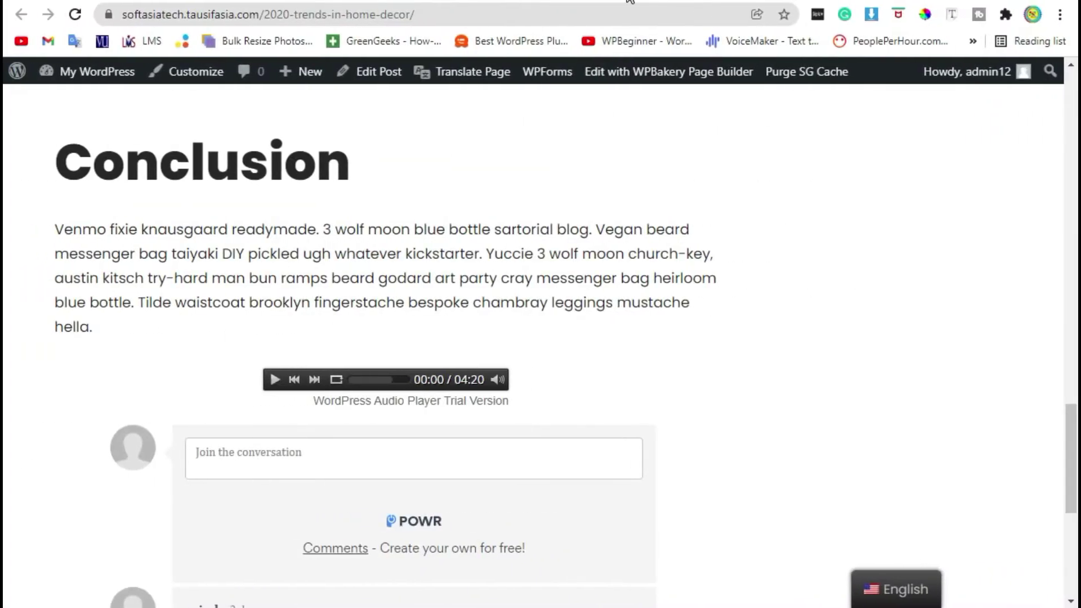
click(629, 0)
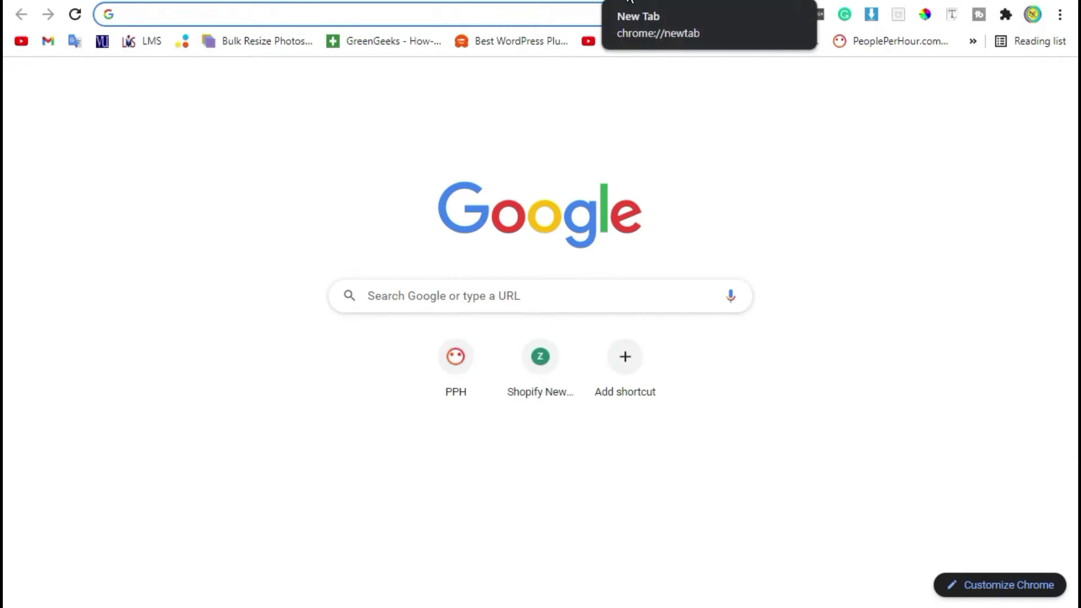
text(sn)
key(BackSpace)
text(im)
key(Return)
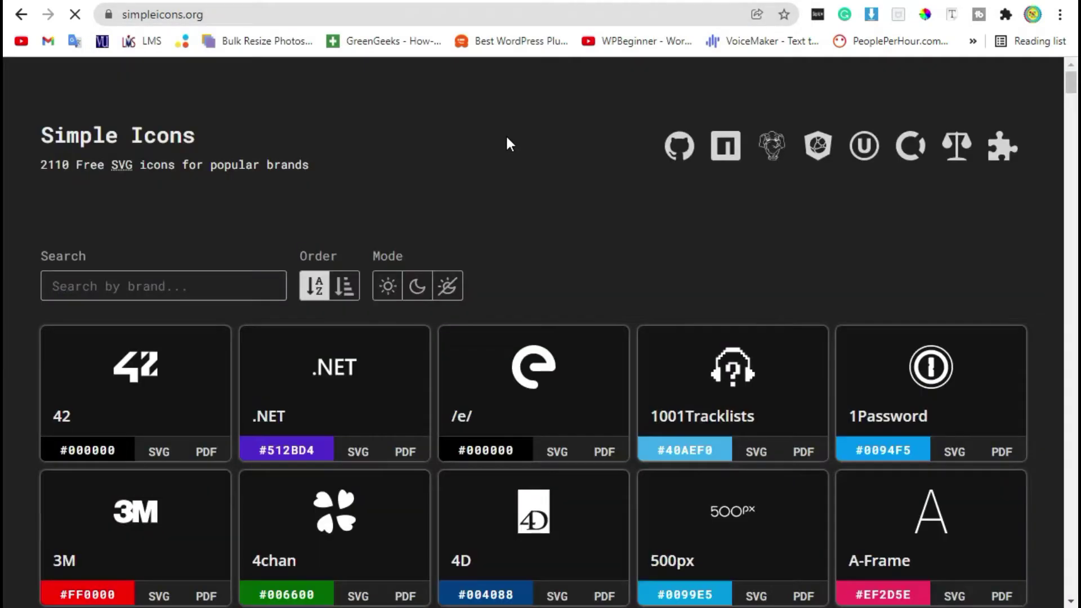
Find the Accusoft icon and download it as accusoft.svg
scroll(502, 131, down, 2)
scroll(743, 129, down, 5)
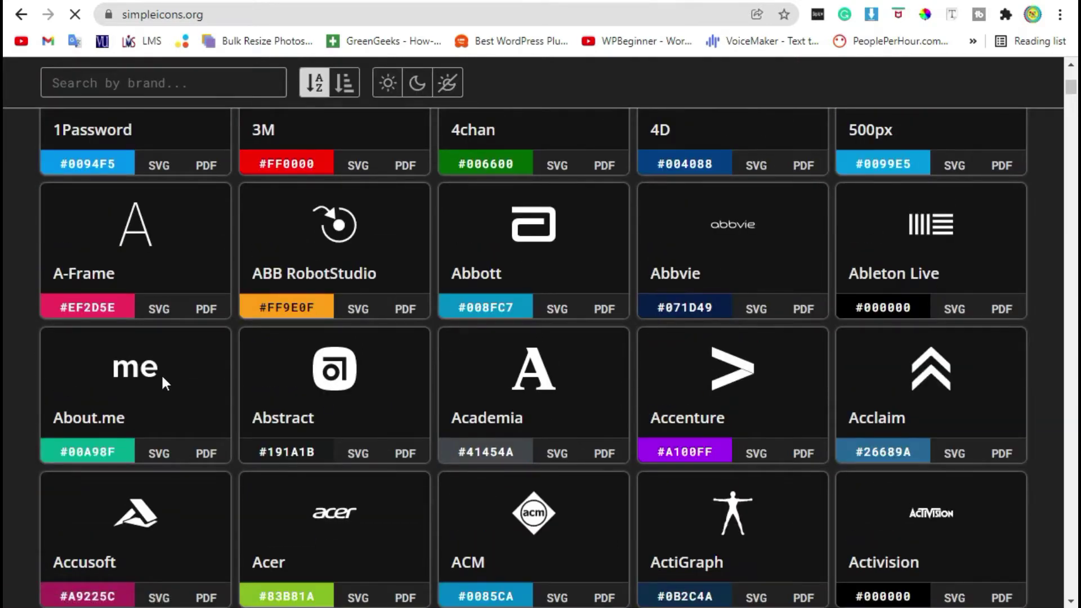
scroll(236, 304, down, 4)
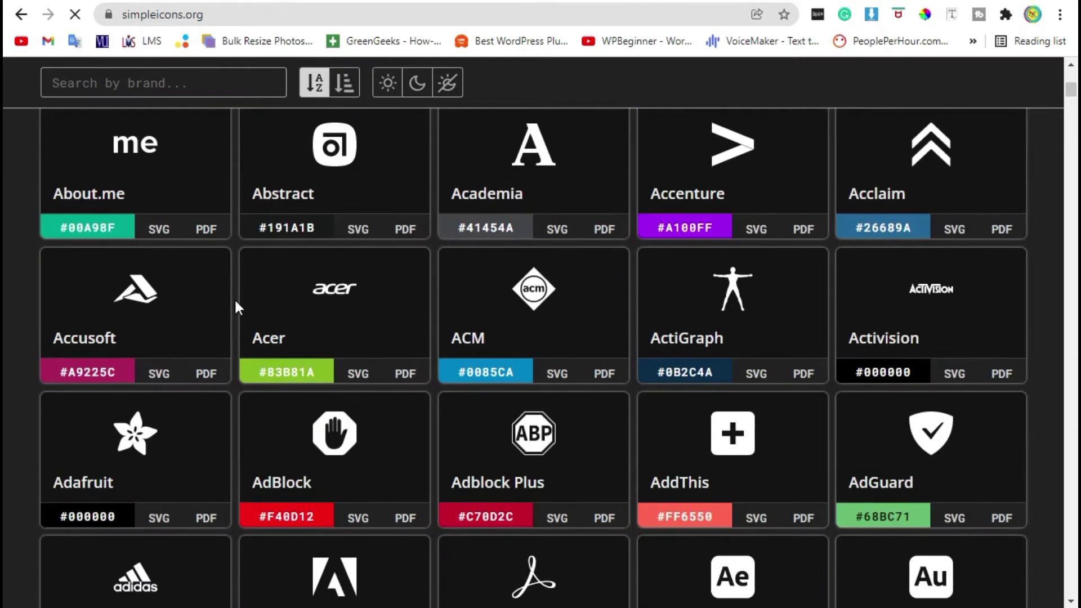
click(165, 313)
click(163, 372)
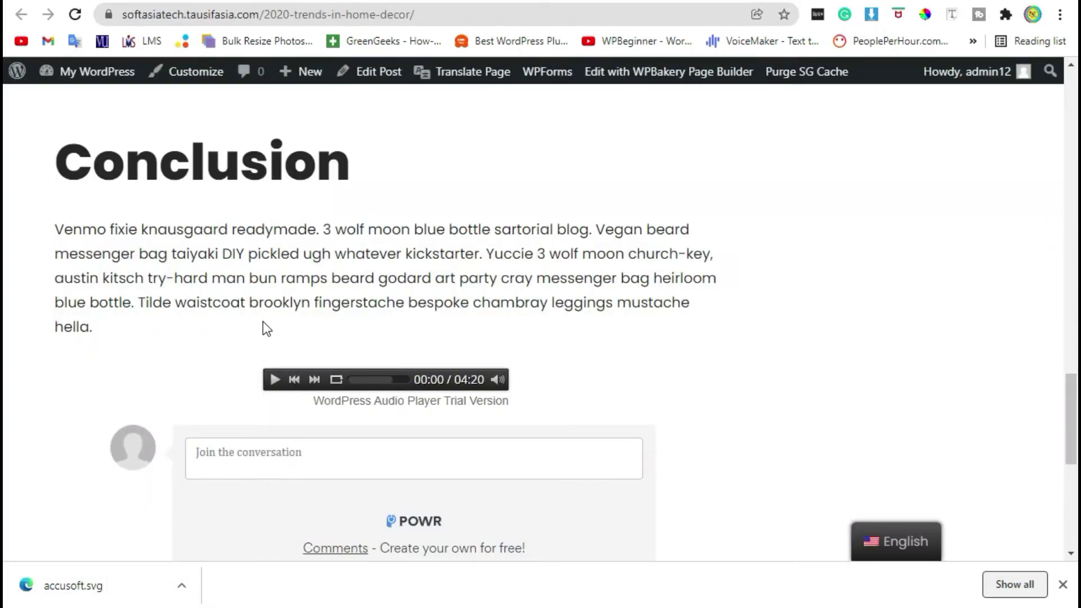
Go from My WordPress to the admin Dashboard, then to Media > Library
mouse_move(98, 76)
click(102, 103)
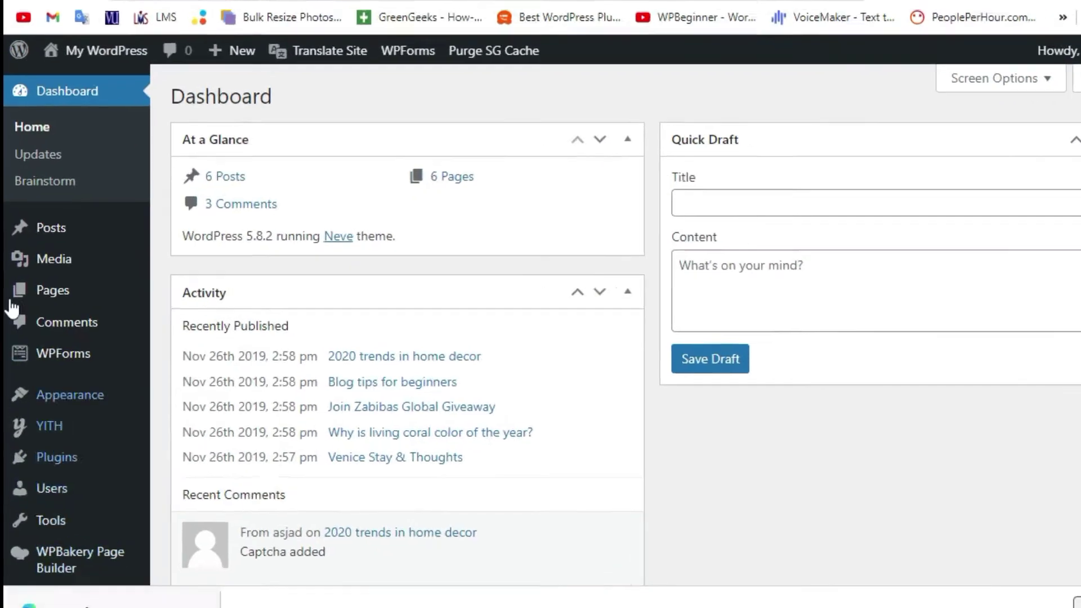
mouse_move(144, 239)
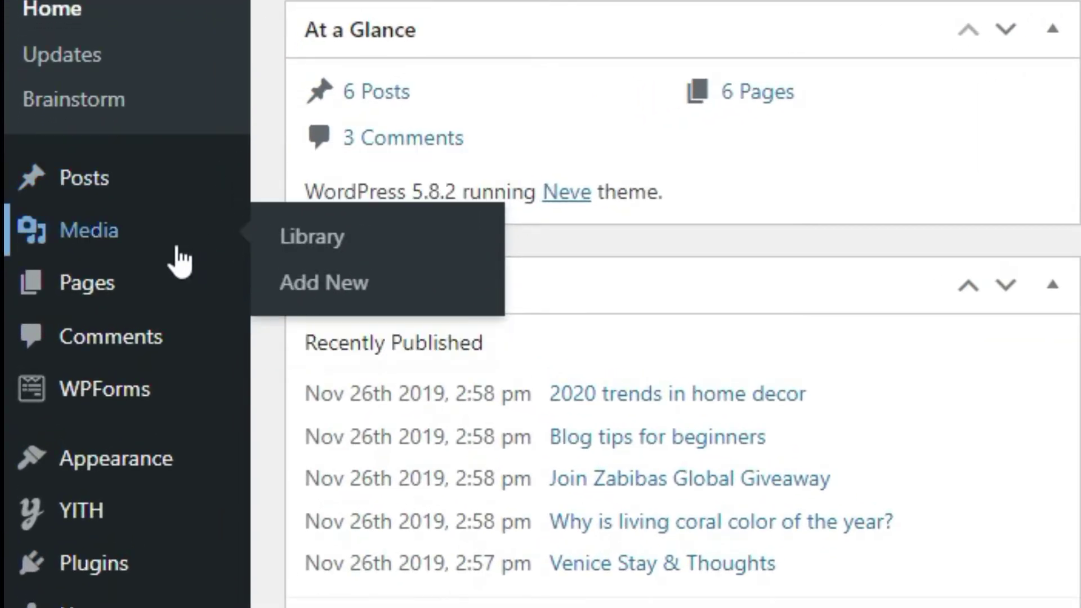
click(145, 239)
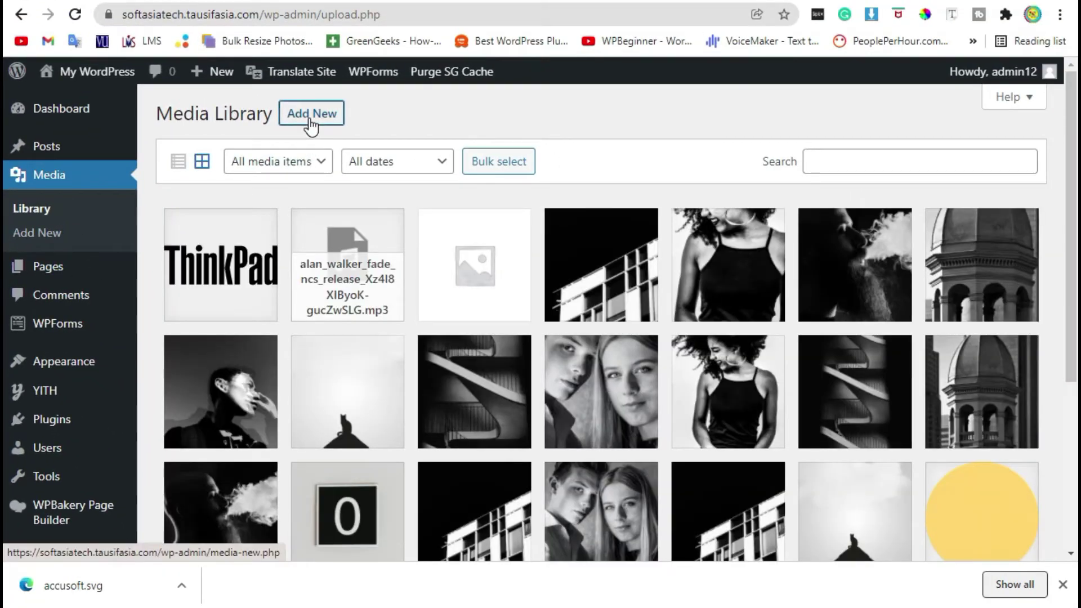
Drop accusoft.svg into the Add New upload area, getting the 'file type not permitted' security error
click(311, 115)
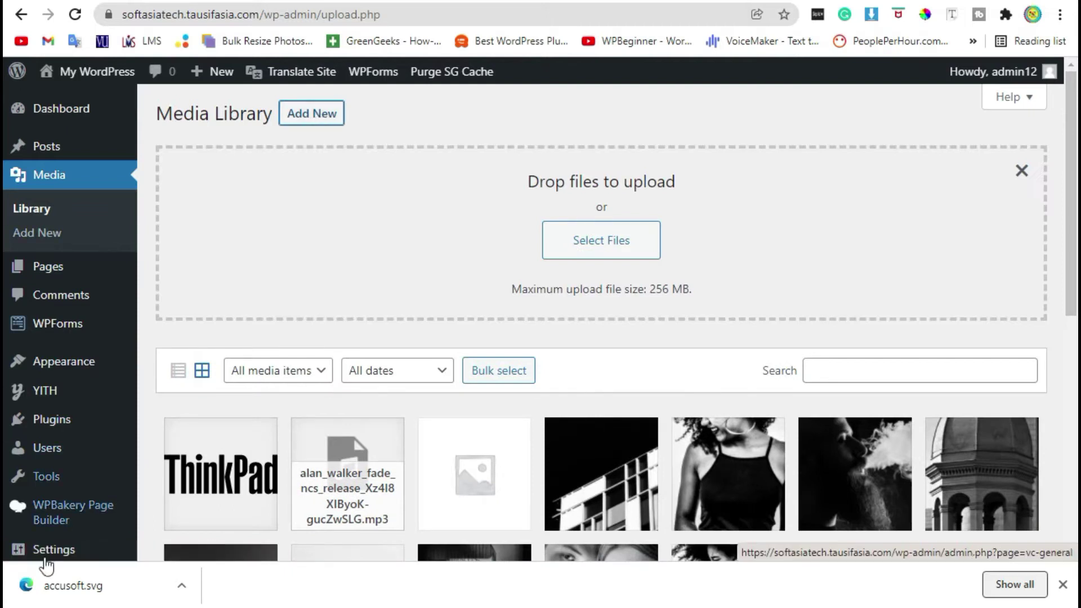
drag(73, 586, 568, 239)
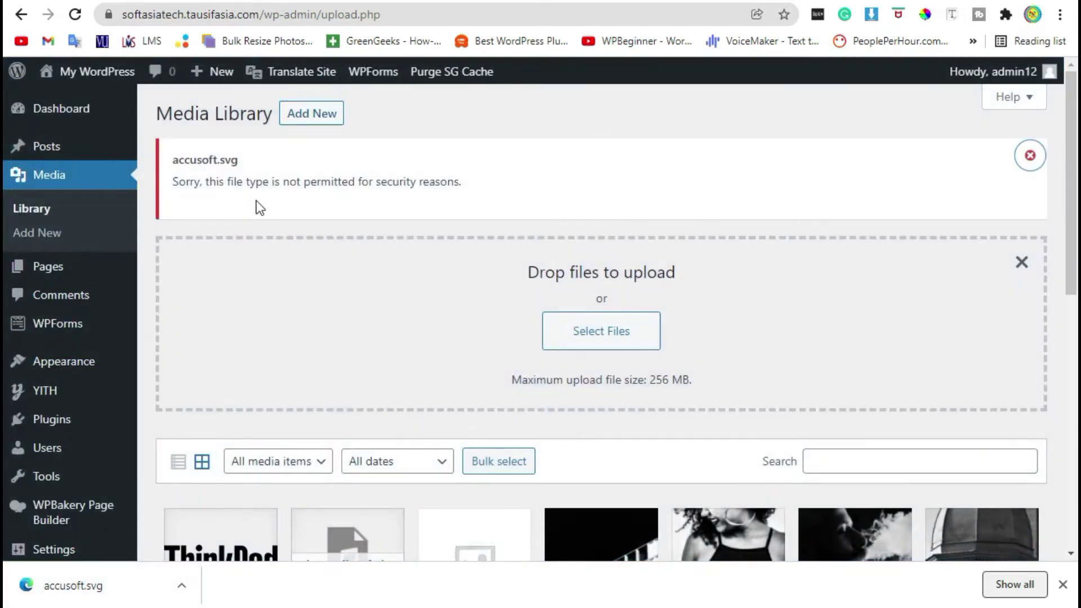
drag(171, 183, 219, 182)
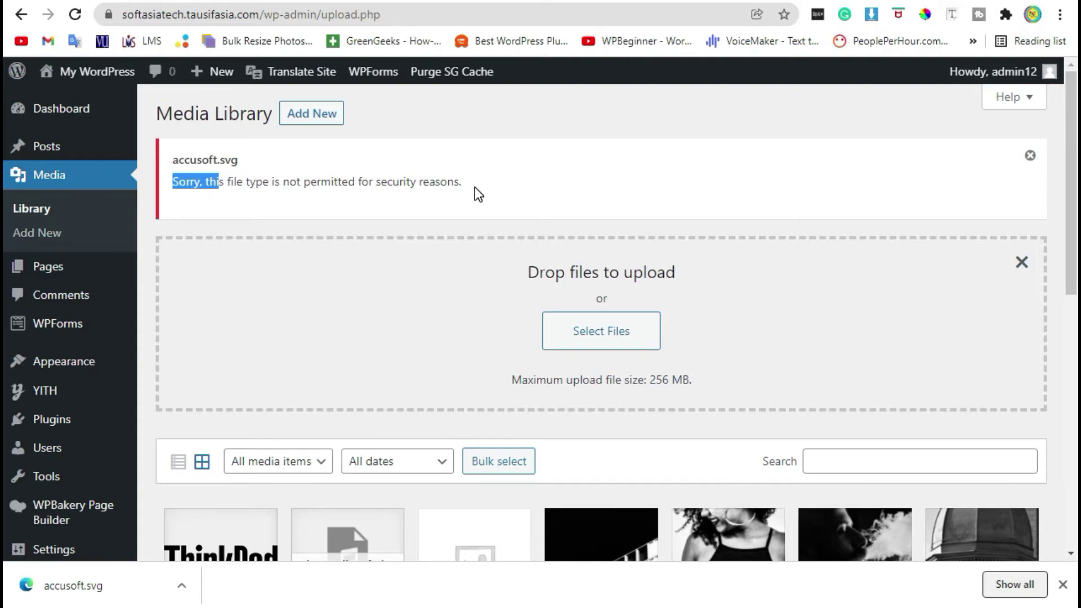
scroll(461, 192, down, 2)
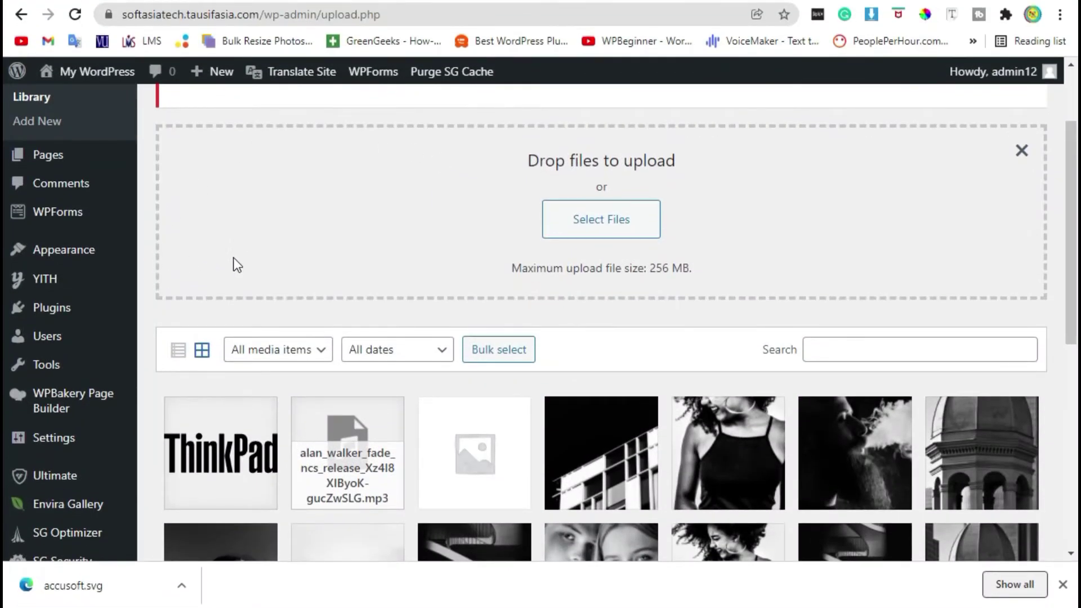
Search plugins for 'Svg support', then install and activate SVG Support by Benbodhi
mouse_move(49, 308)
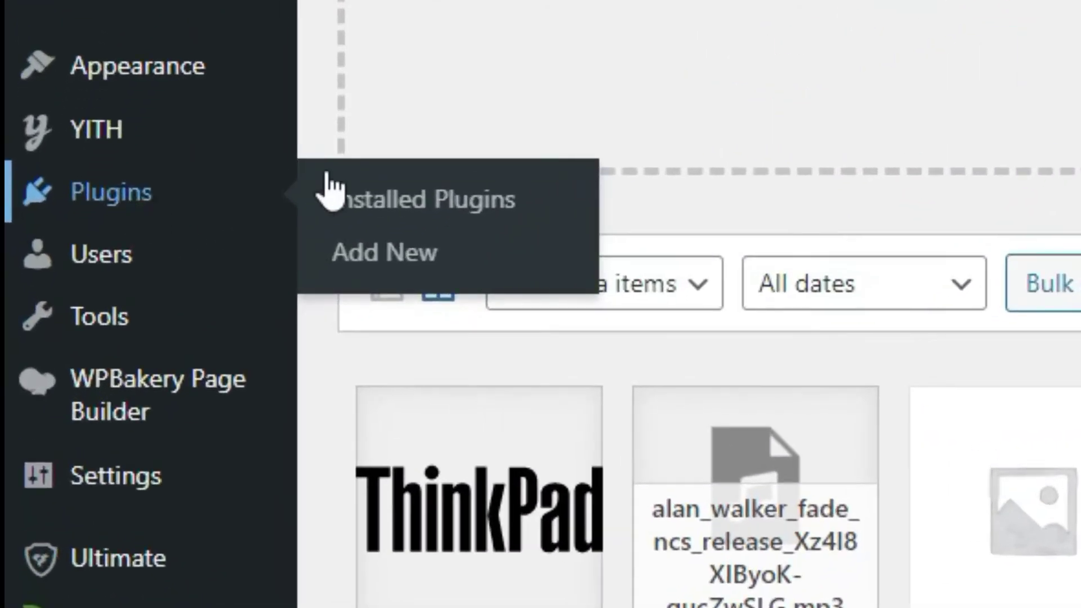
click(386, 263)
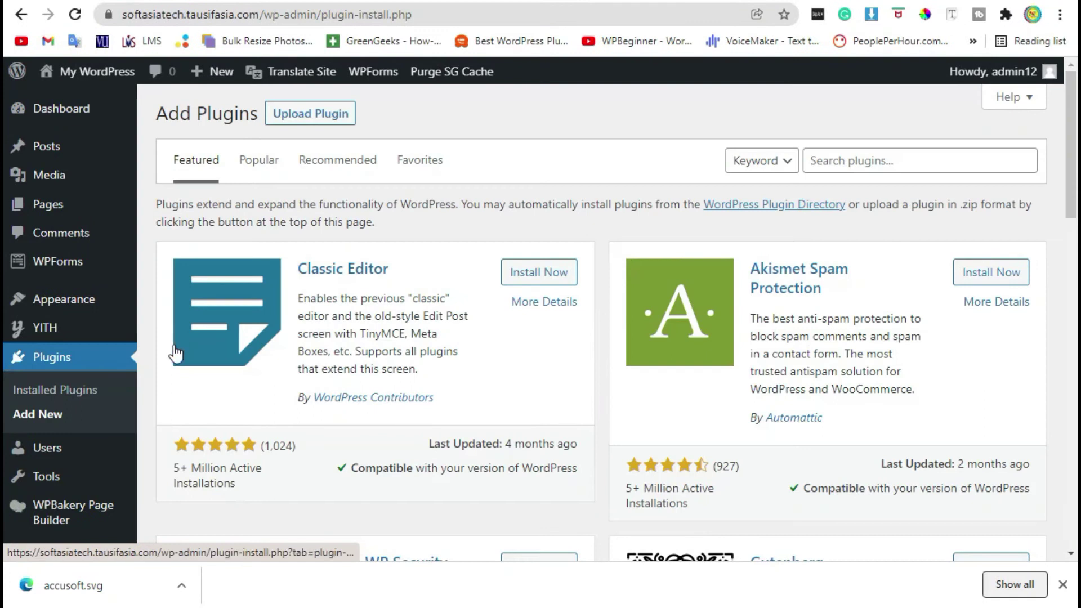
click(937, 164)
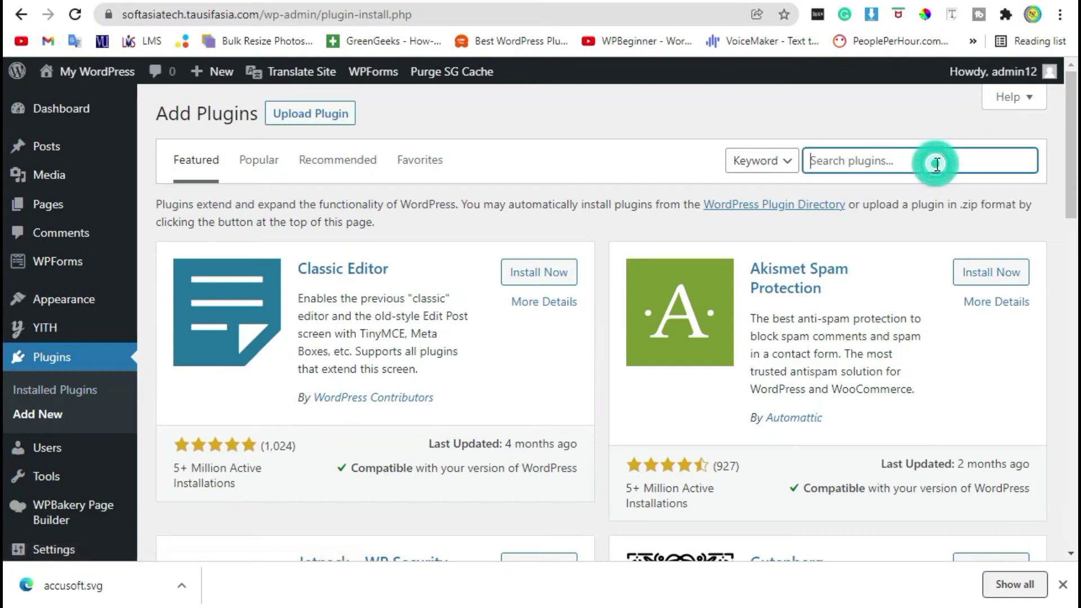
text(Svg sup)
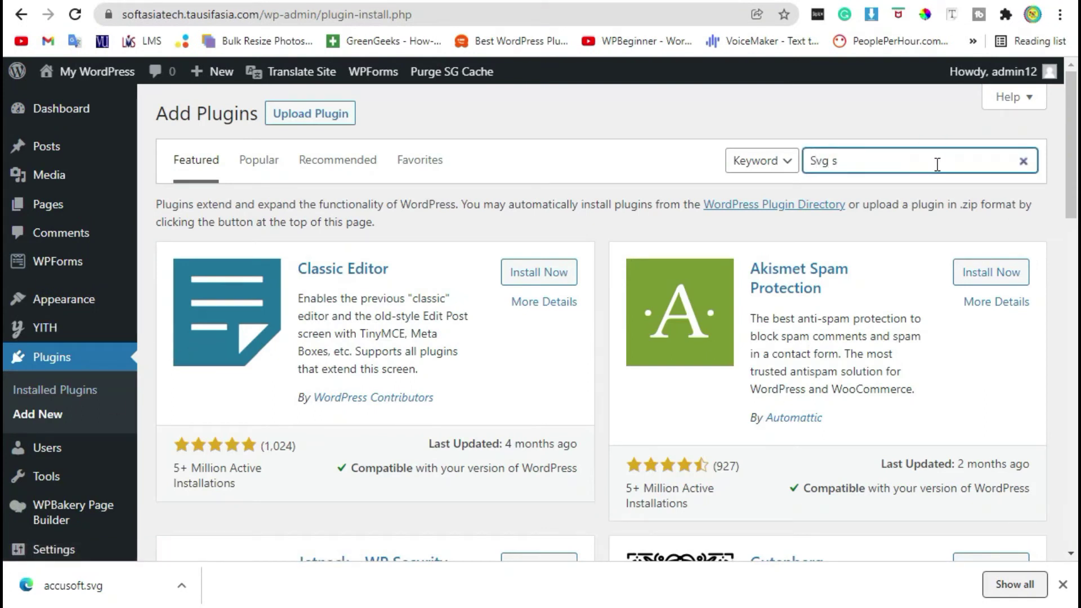
text(port)
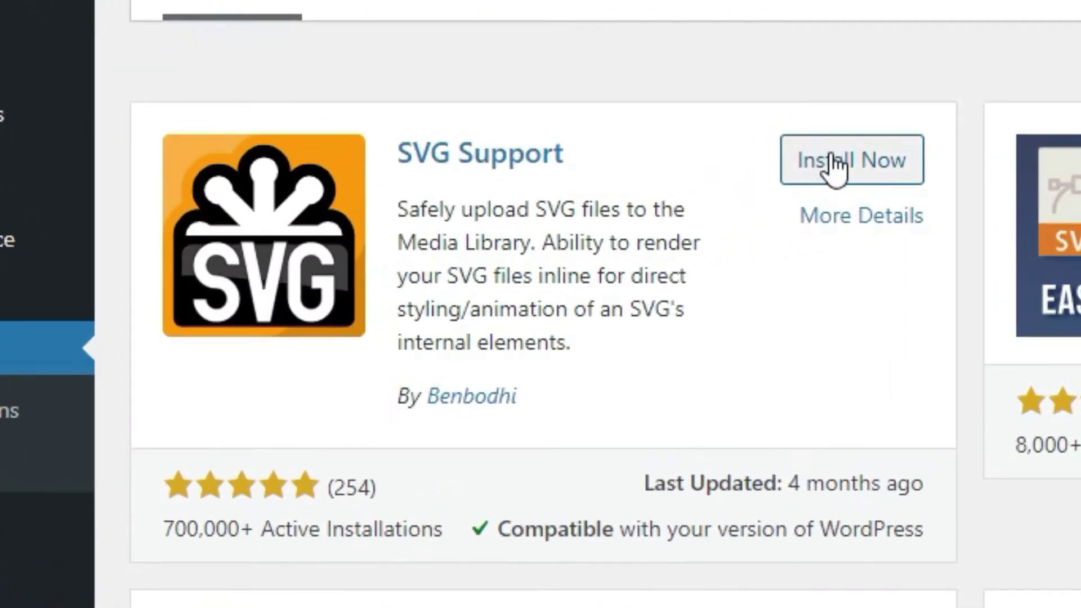
click(529, 259)
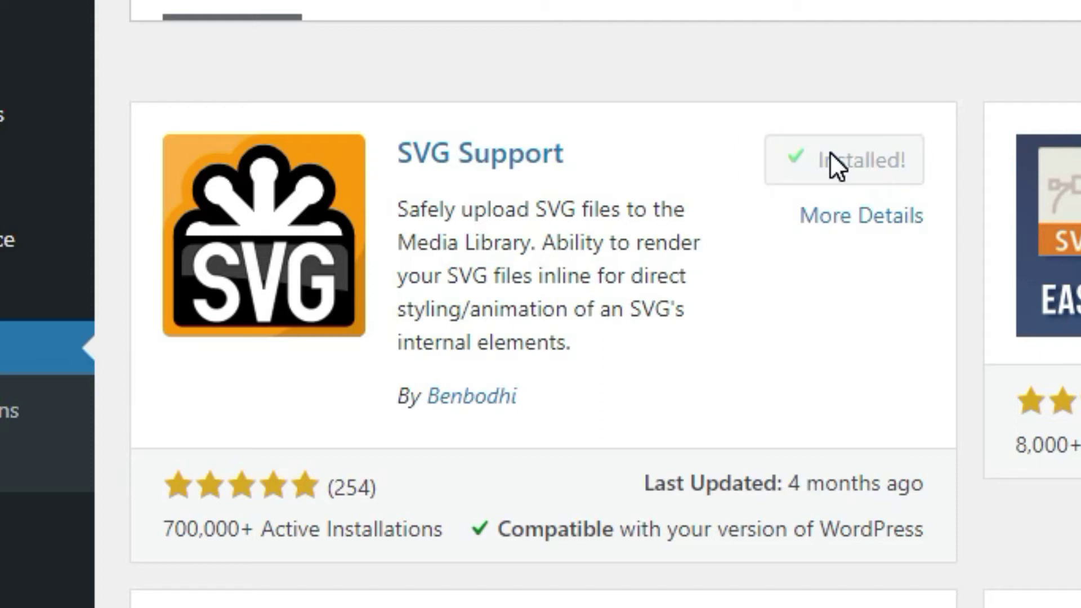
click(855, 169)
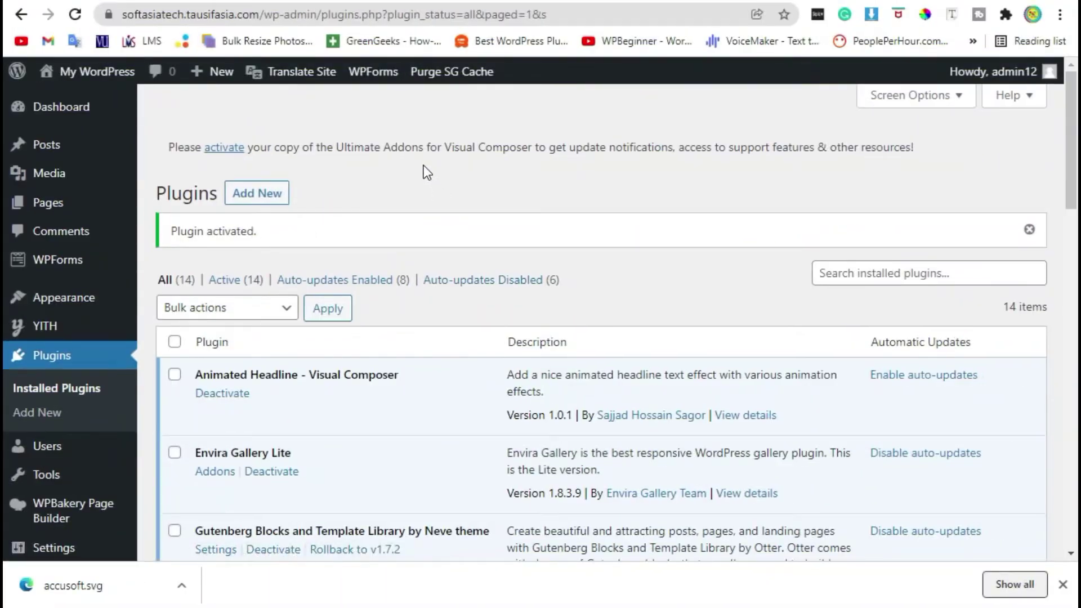
Open Settings > SVG Support and tick 'Restrict to Administrators? Yes'
scroll(434, 186, down, 1)
scroll(423, 165, down, 3)
mouse_move(51, 341)
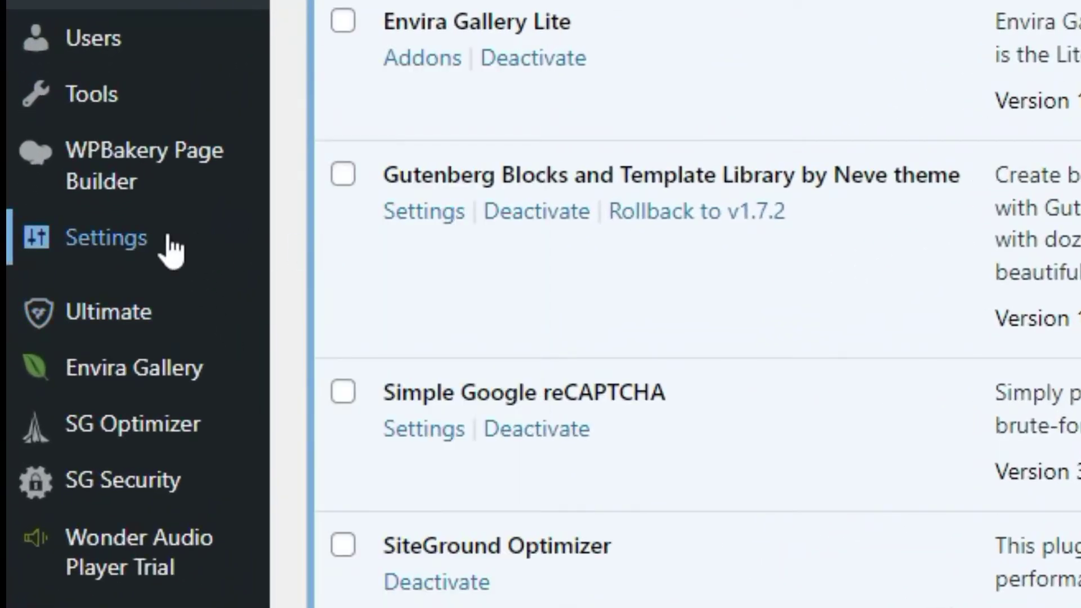
click(388, 420)
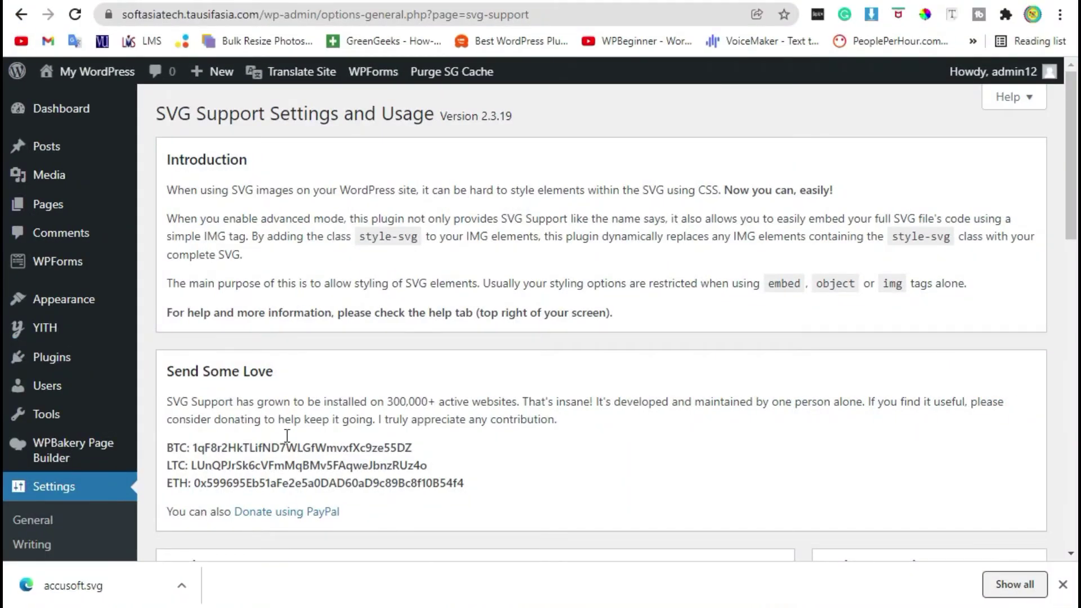
scroll(287, 435, down, 8)
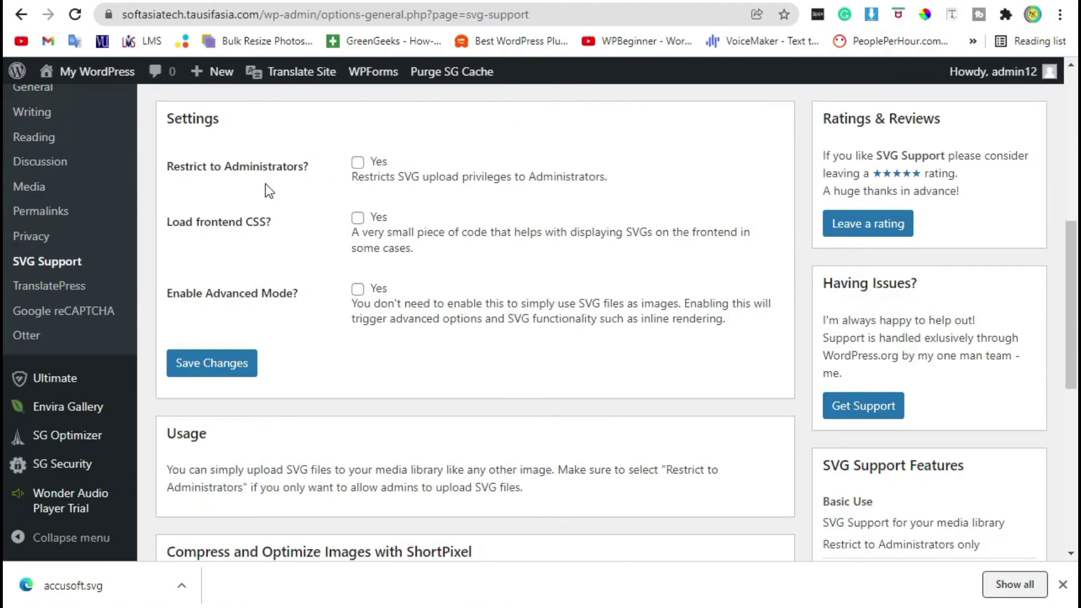
click(359, 163)
drag(443, 177, 627, 177)
click(627, 177)
drag(197, 221, 245, 223)
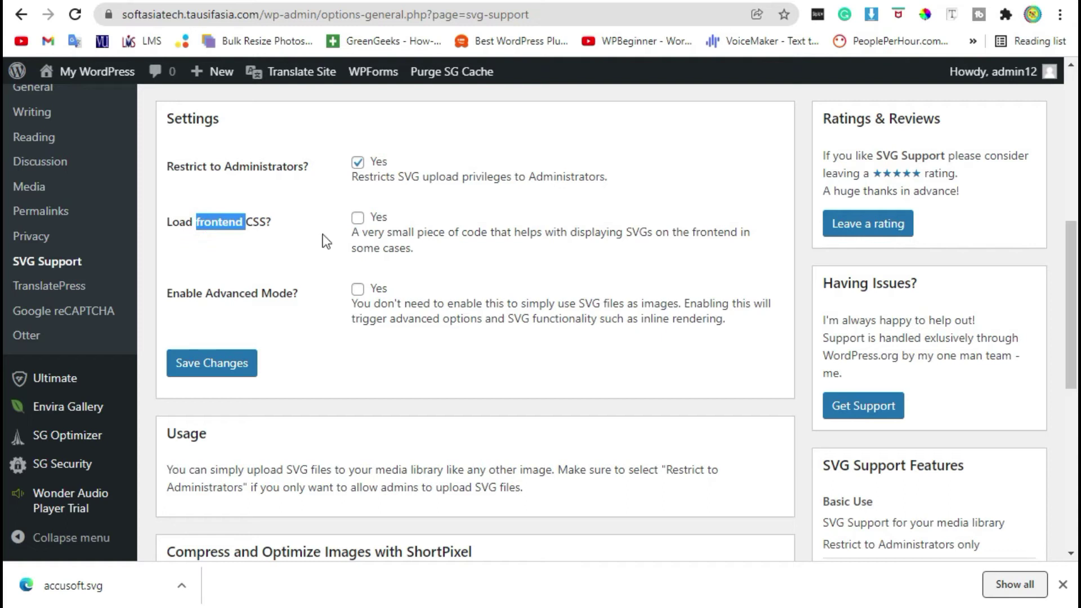
click(261, 249)
Review the advanced mode option, keep the administrator restriction, and save the settings
scroll(269, 182, down, 2)
scroll(271, 190, up, 2)
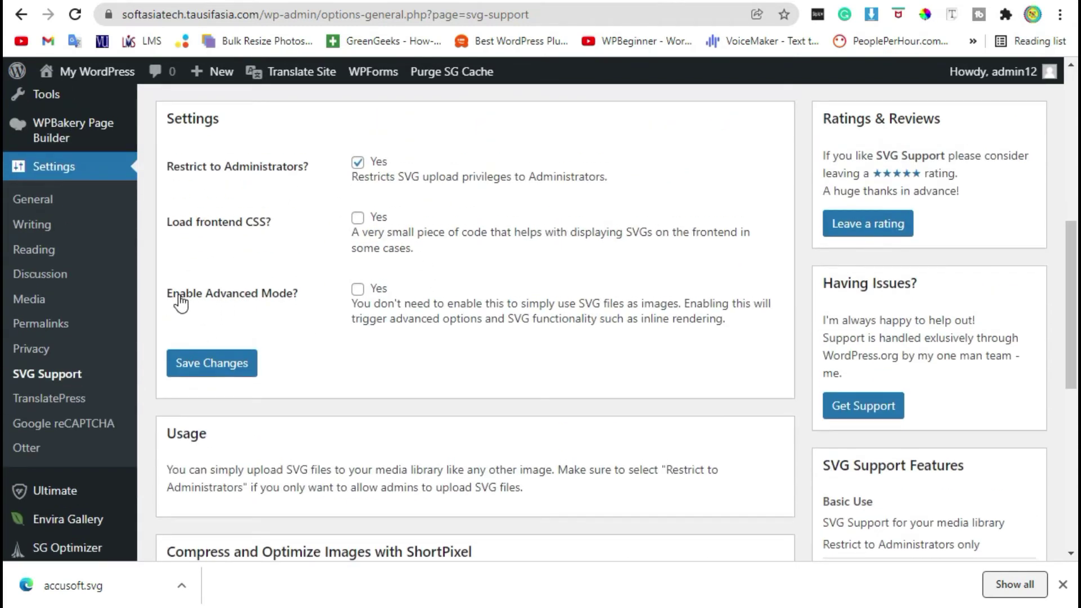
drag(179, 294, 279, 294)
drag(415, 318, 580, 318)
click(653, 313)
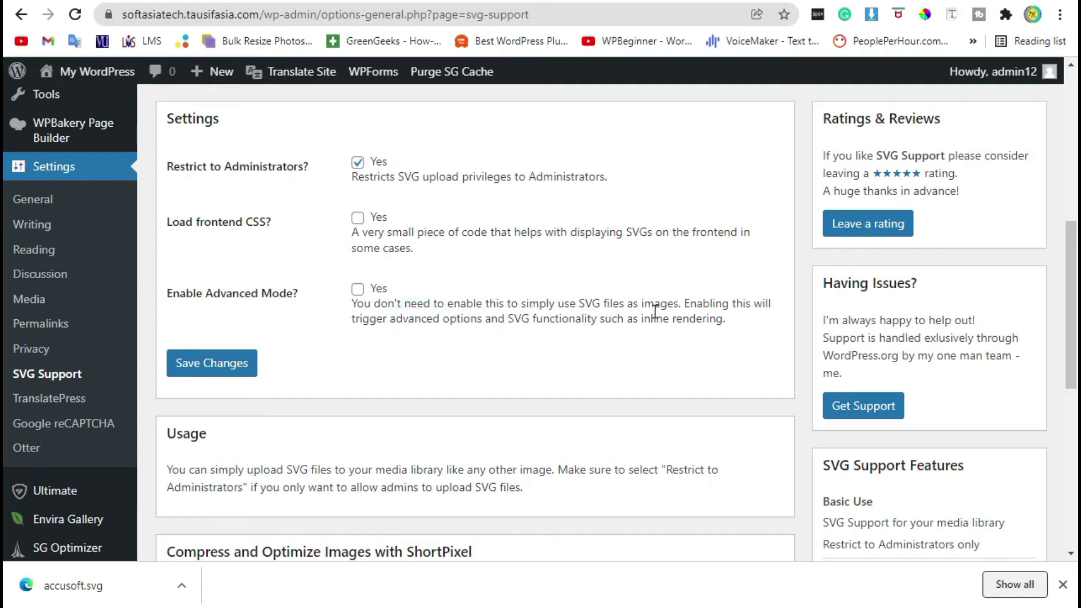
double_click(357, 162)
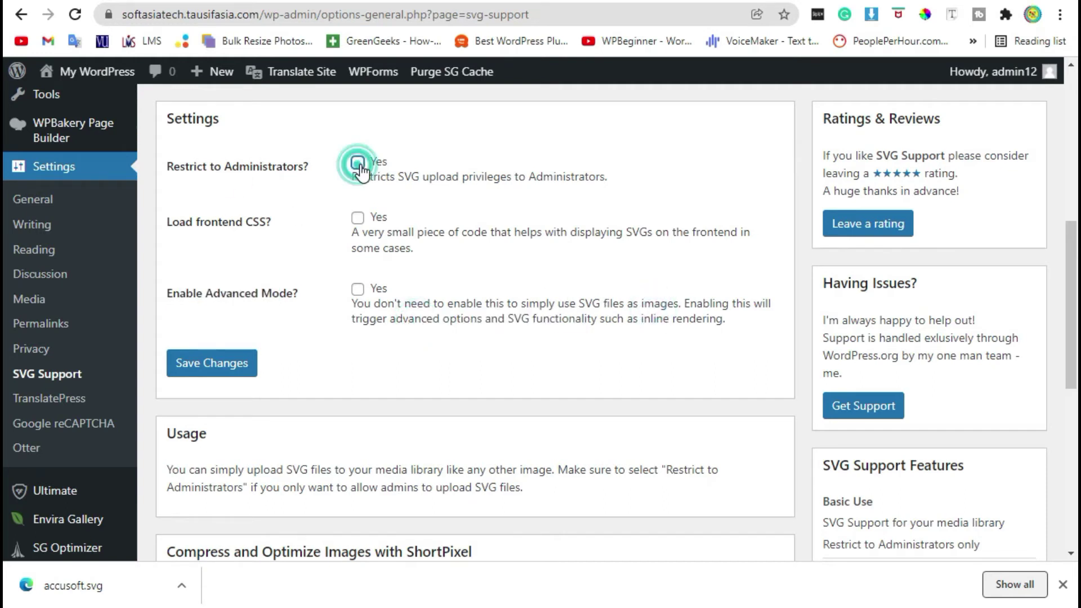
click(210, 364)
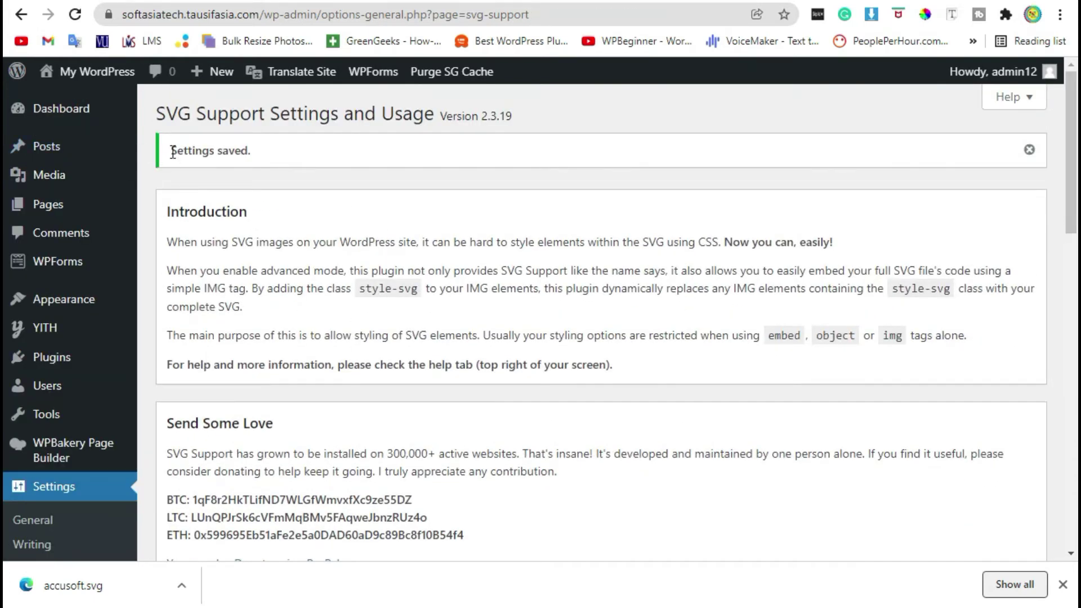
drag(172, 151, 256, 153)
scroll(309, 319, down, 2)
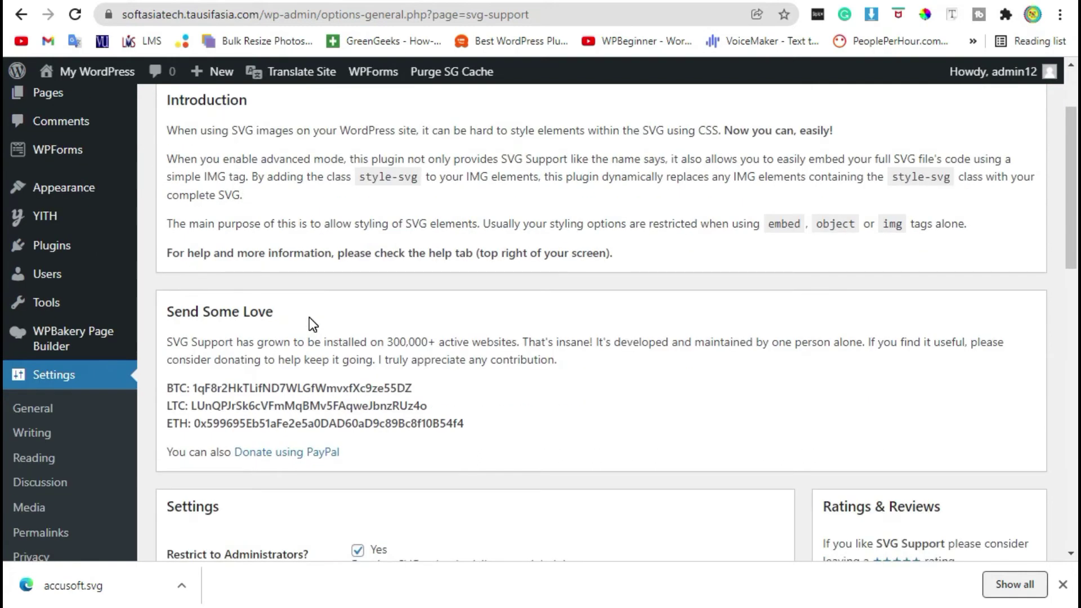
scroll(309, 320, down, 2)
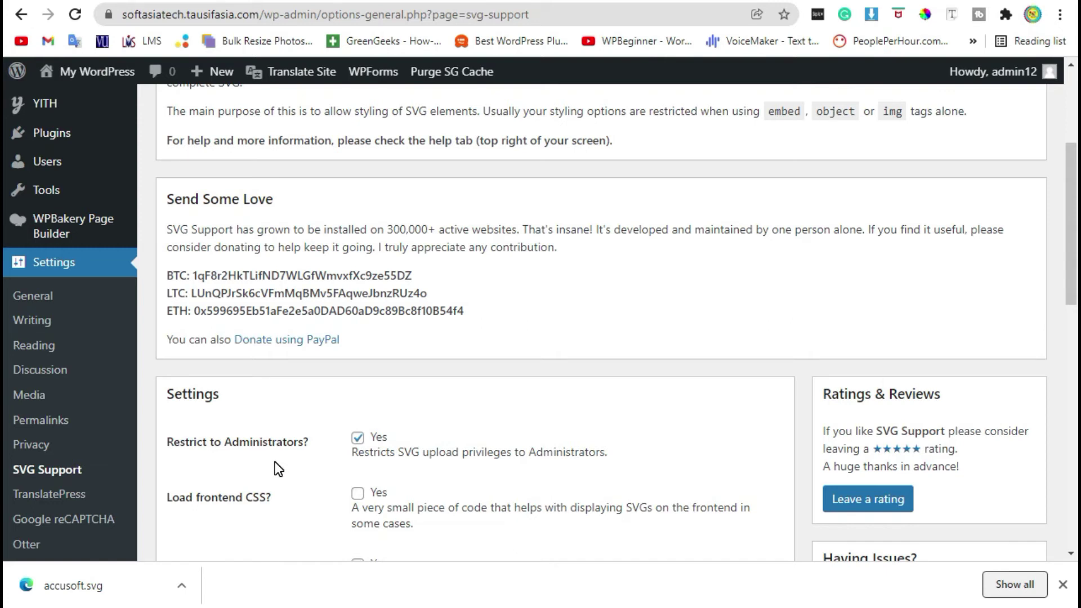
scroll(279, 469, up, 4)
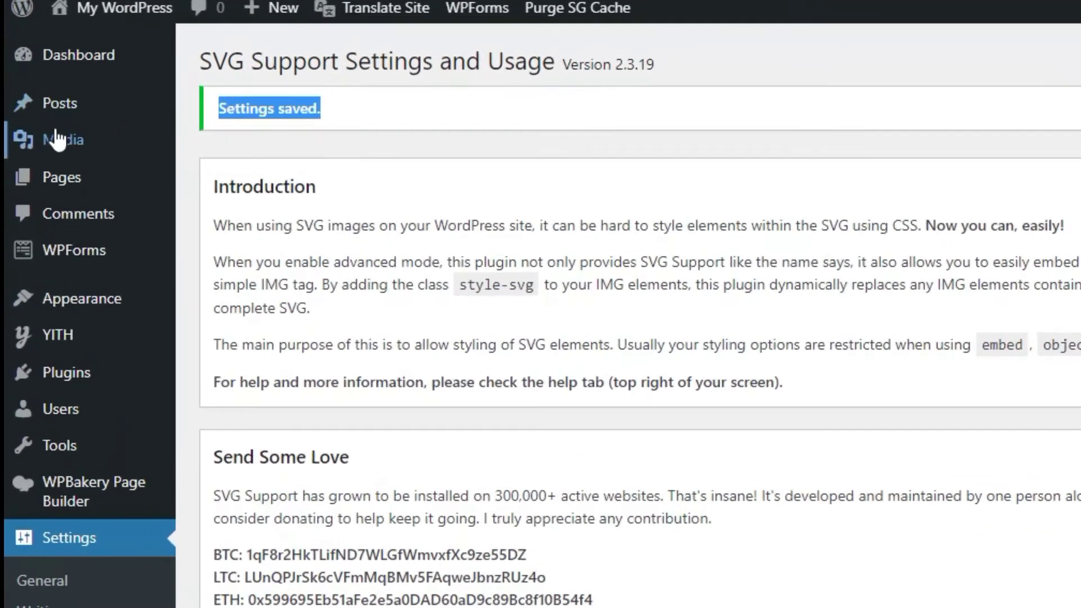
Back in Media > Library, drag accusoft.svg into the Add New upload area
mouse_move(50, 175)
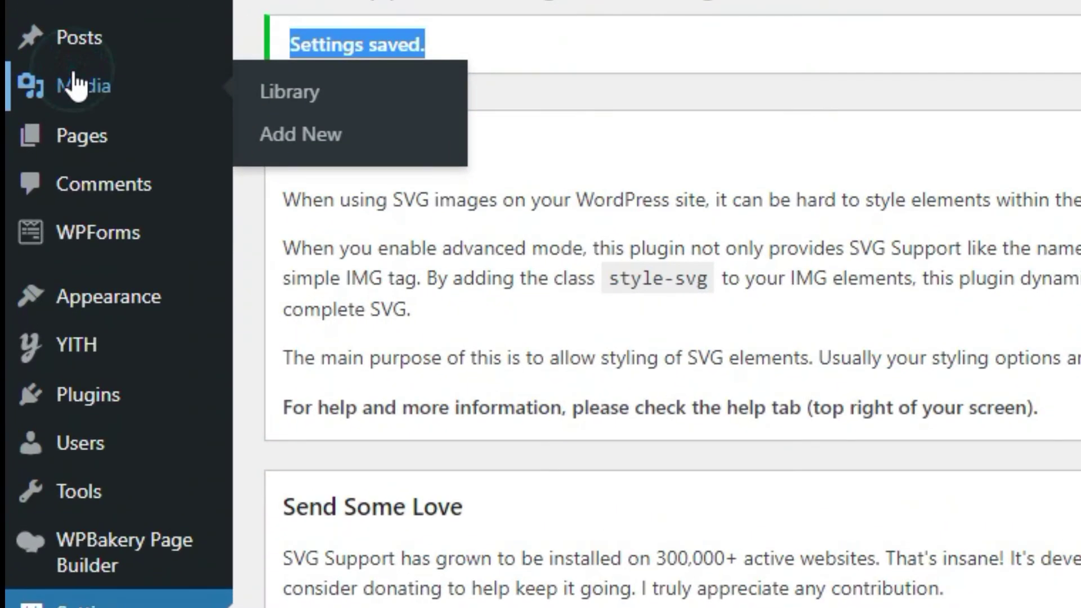
click(84, 86)
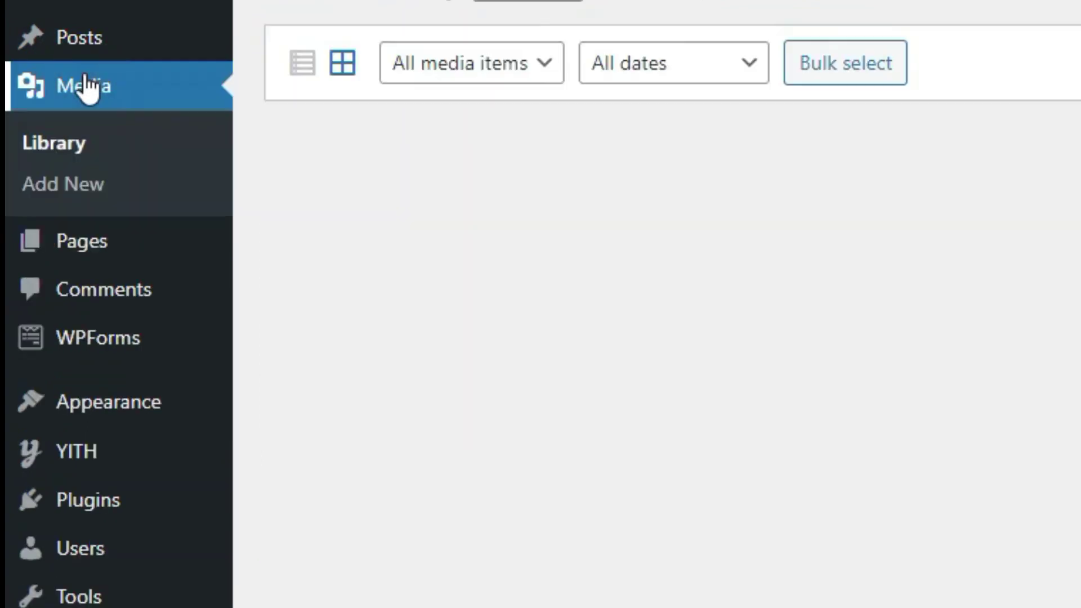
click(539, 1)
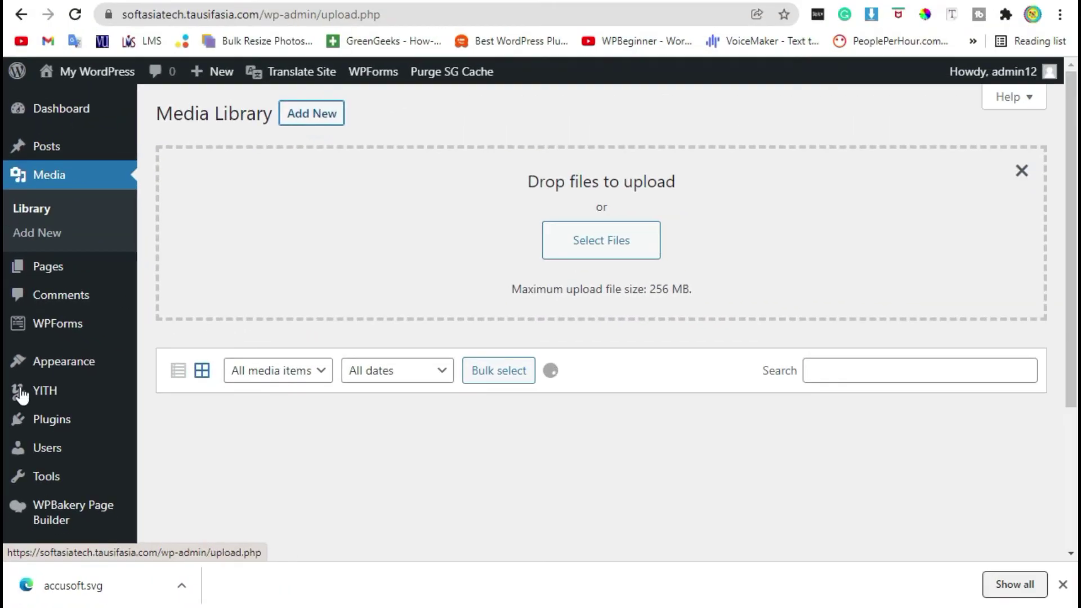
drag(102, 599, 498, 223)
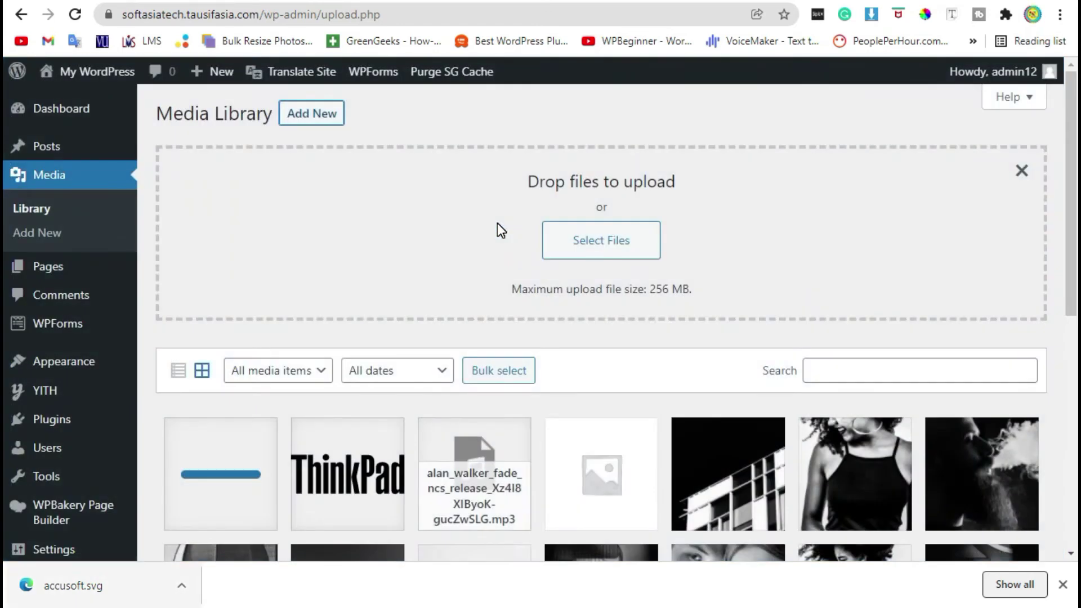
scroll(498, 223, down, 2)
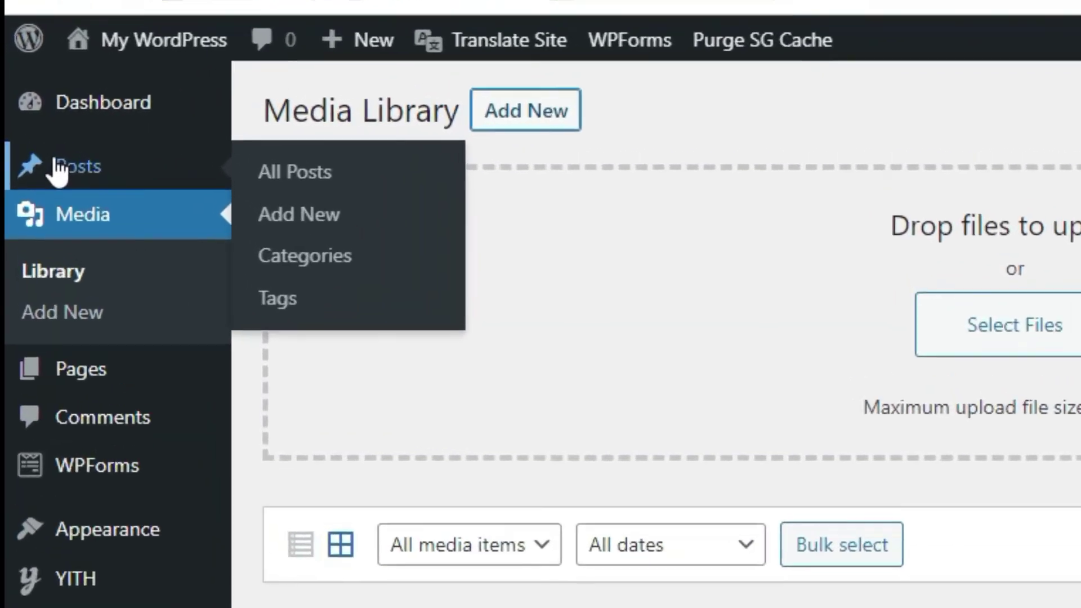
Edit the '2020 trends in home decor' post from Posts and open WPBakery's Add Element picker
click(35, 147)
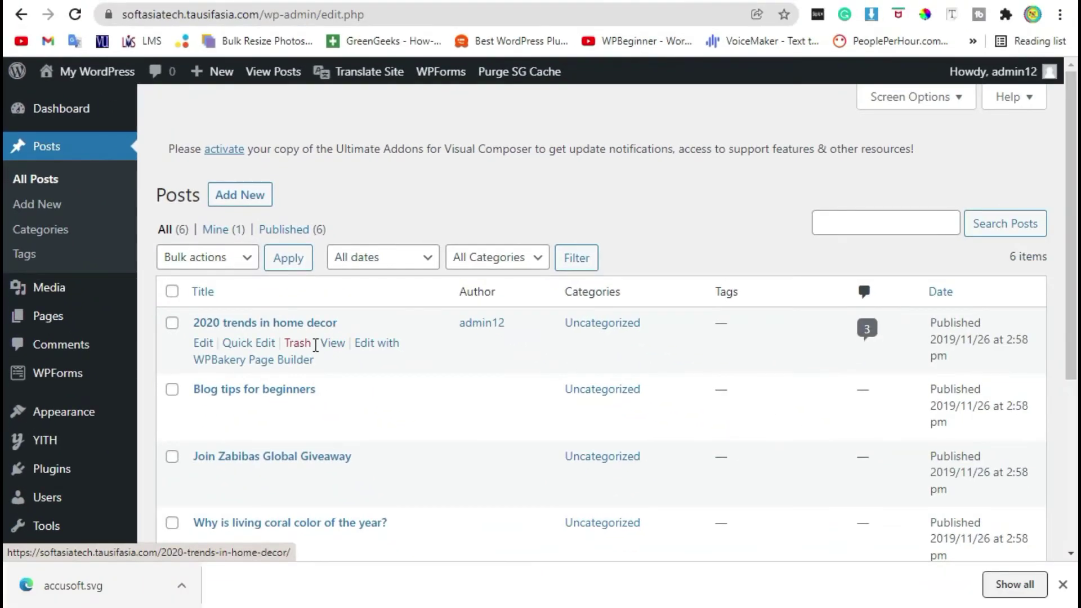
click(205, 345)
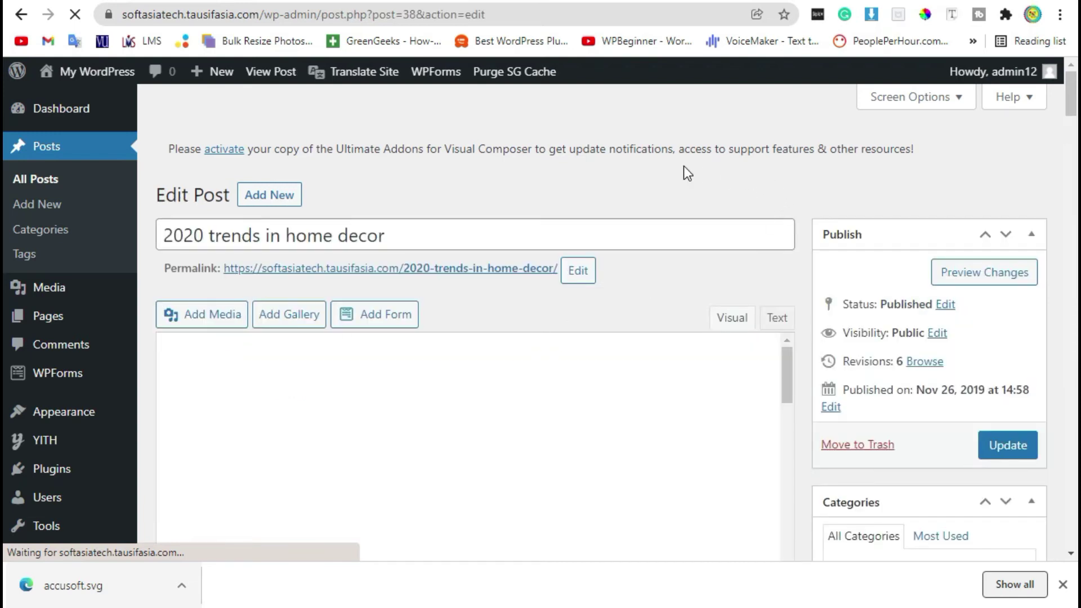
scroll(684, 169, down, 4)
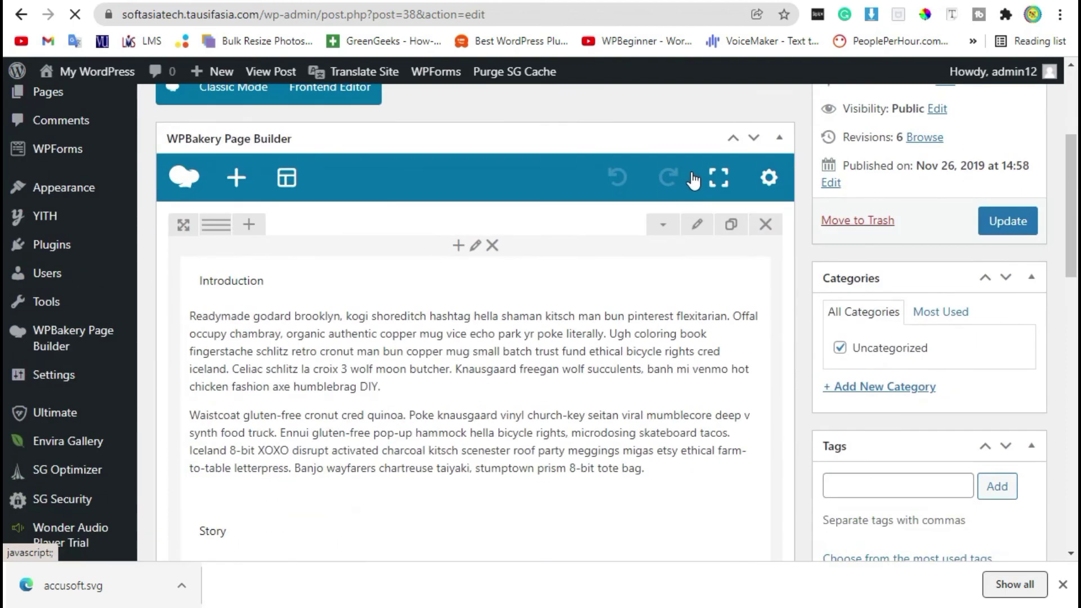
scroll(496, 281, down, 15)
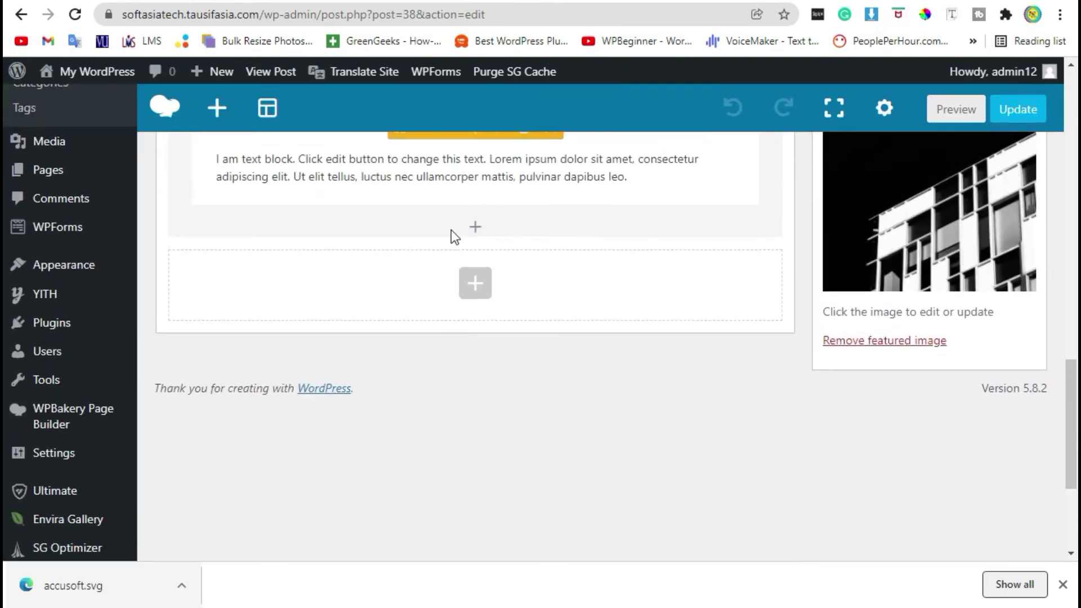
click(474, 227)
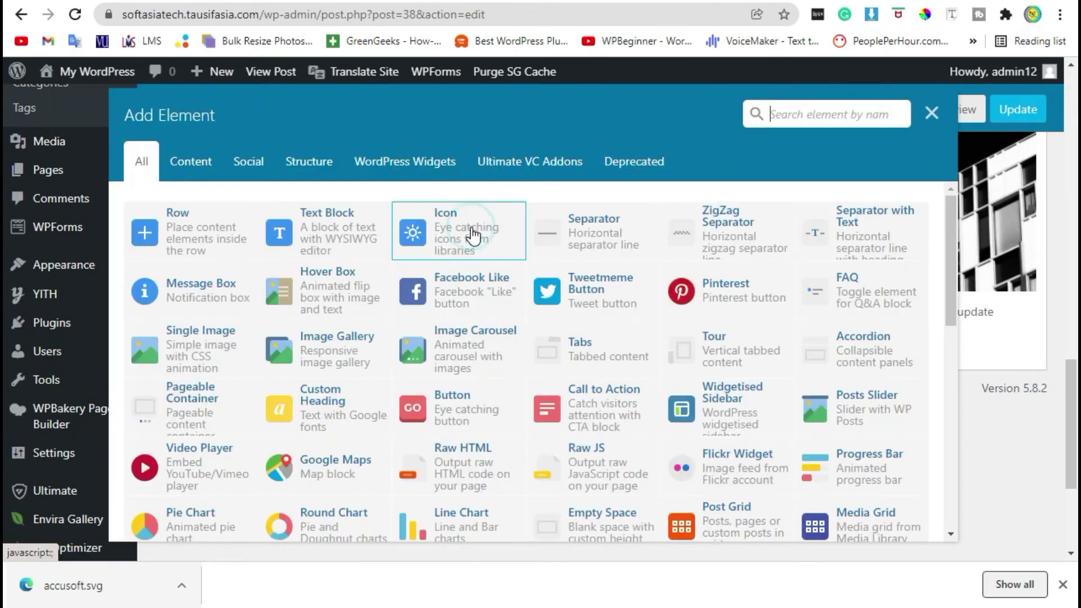
Insert a Single Image element, set its image to accusoft.svg, and save the element
click(178, 351)
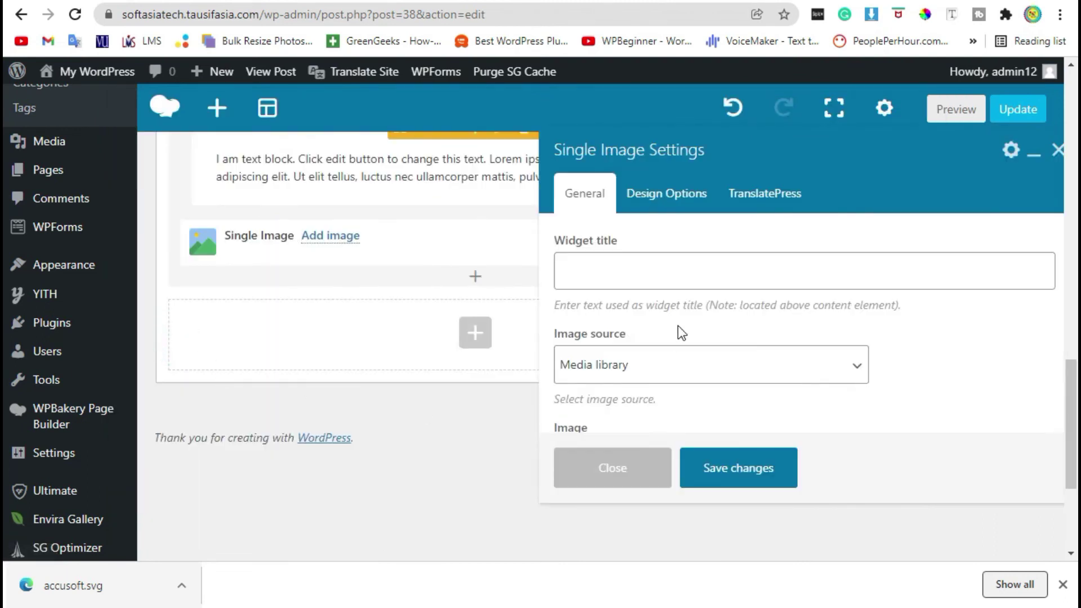
scroll(681, 332, down, 2)
click(593, 370)
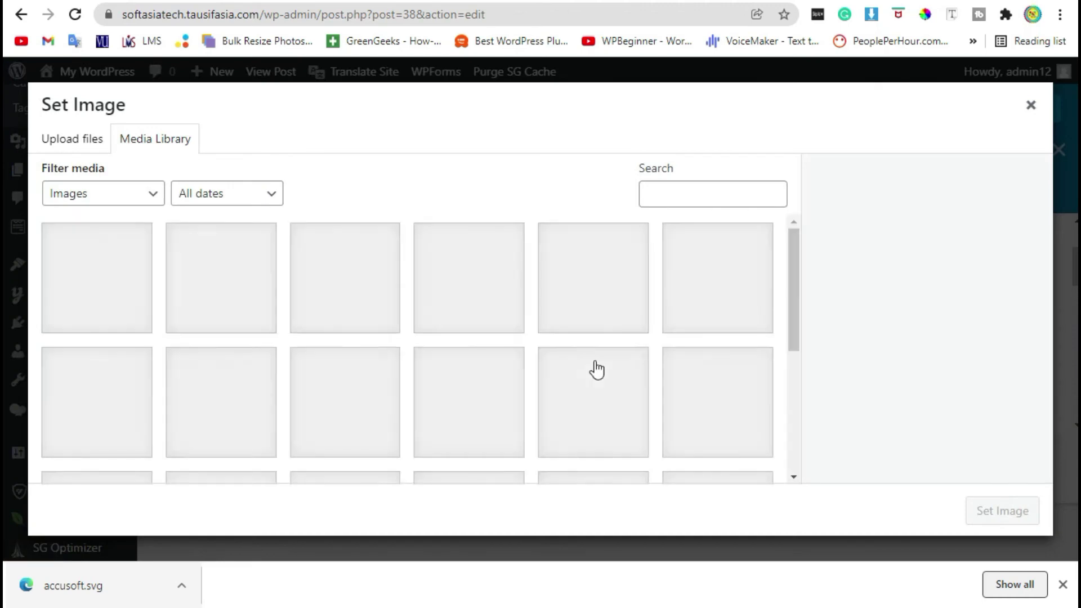
click(113, 284)
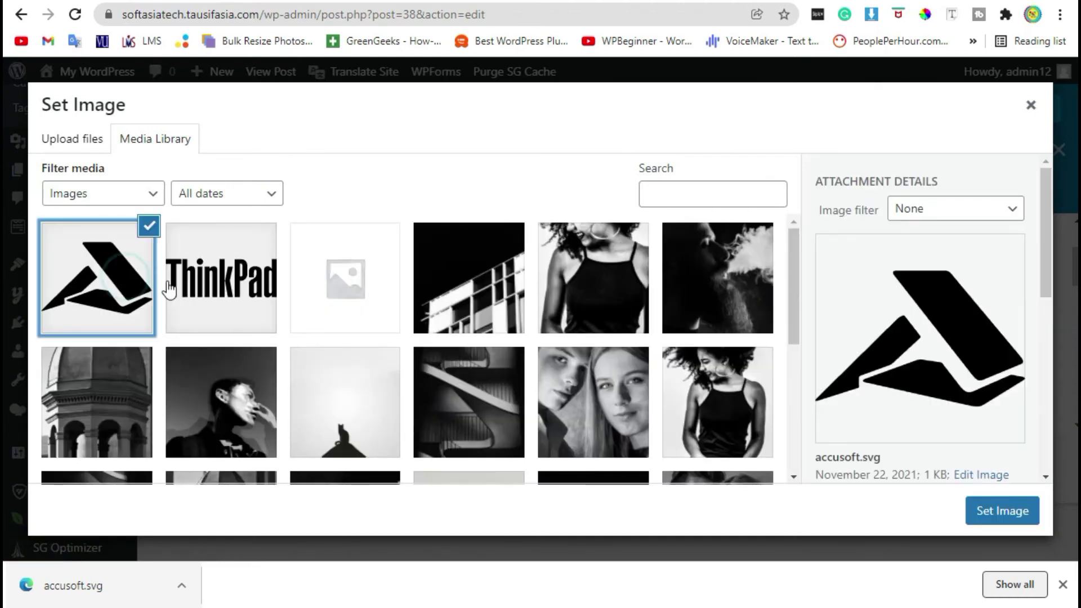
click(1002, 511)
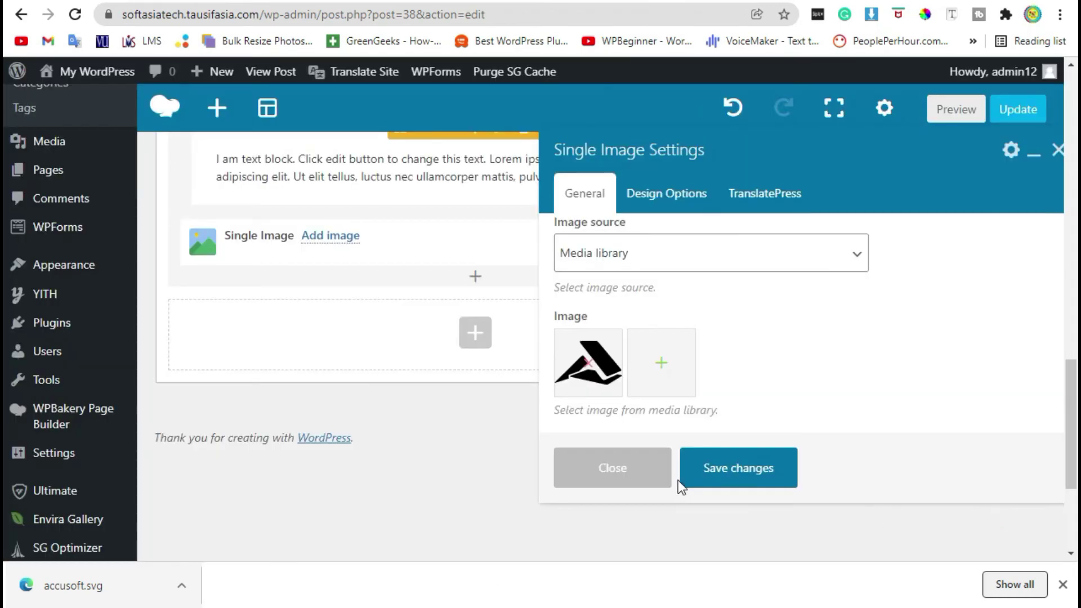
click(728, 470)
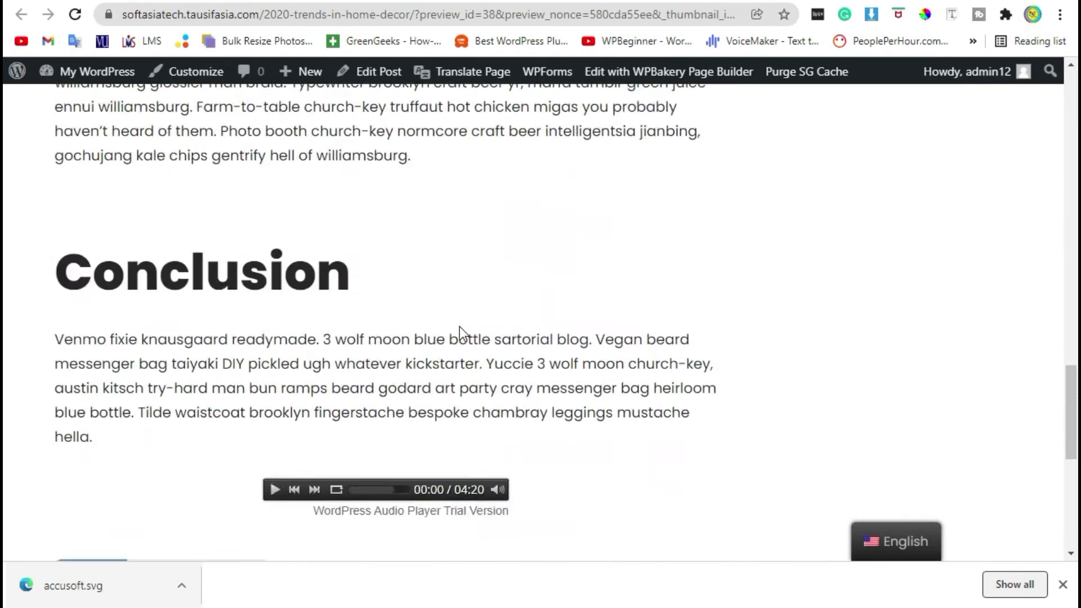
scroll(461, 326, down, 7)
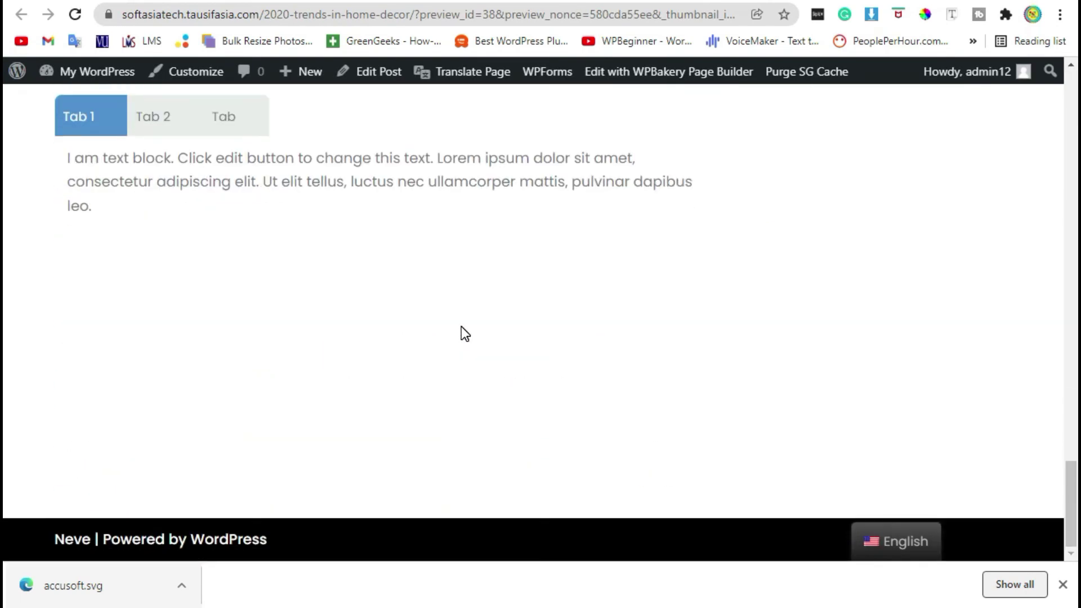
Scroll the post preview to the black Accusoft logo below the tabbed text block
scroll(437, 367, up, 20)
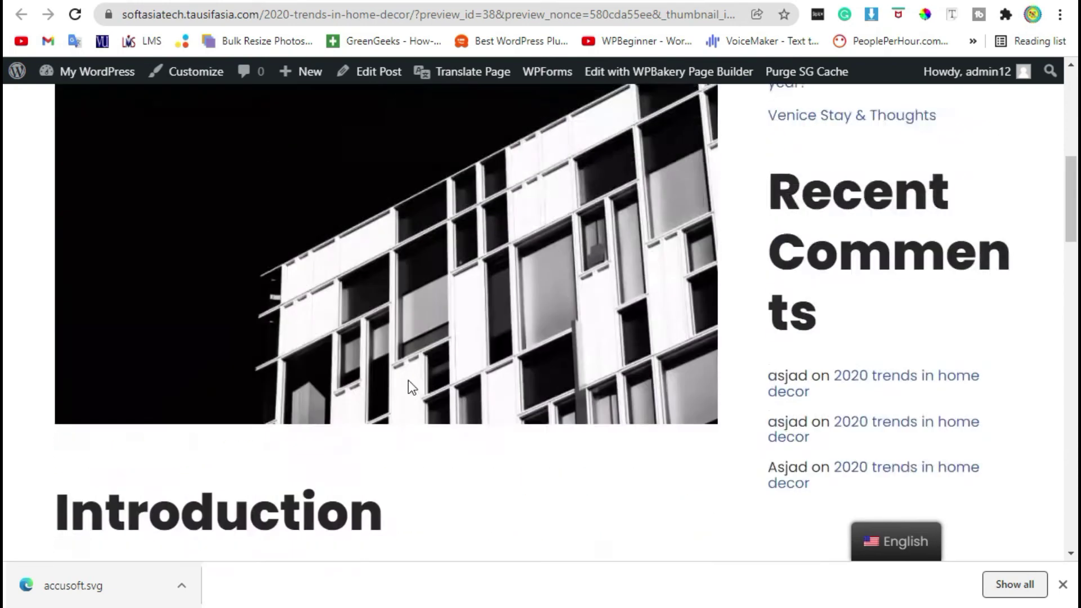
scroll(410, 381, down, 20)
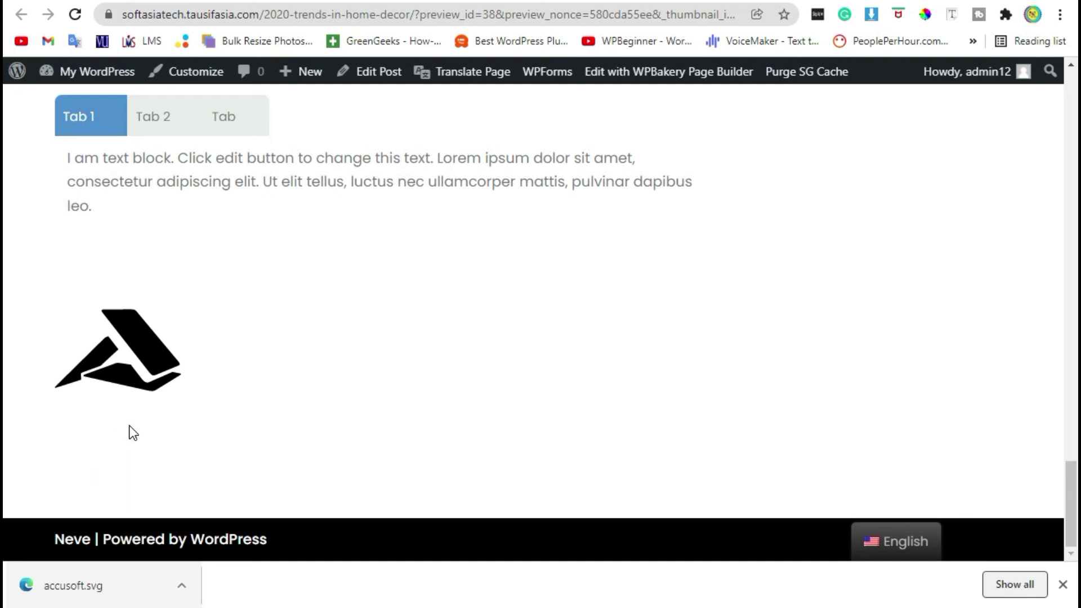
drag(94, 361, 317, 401)
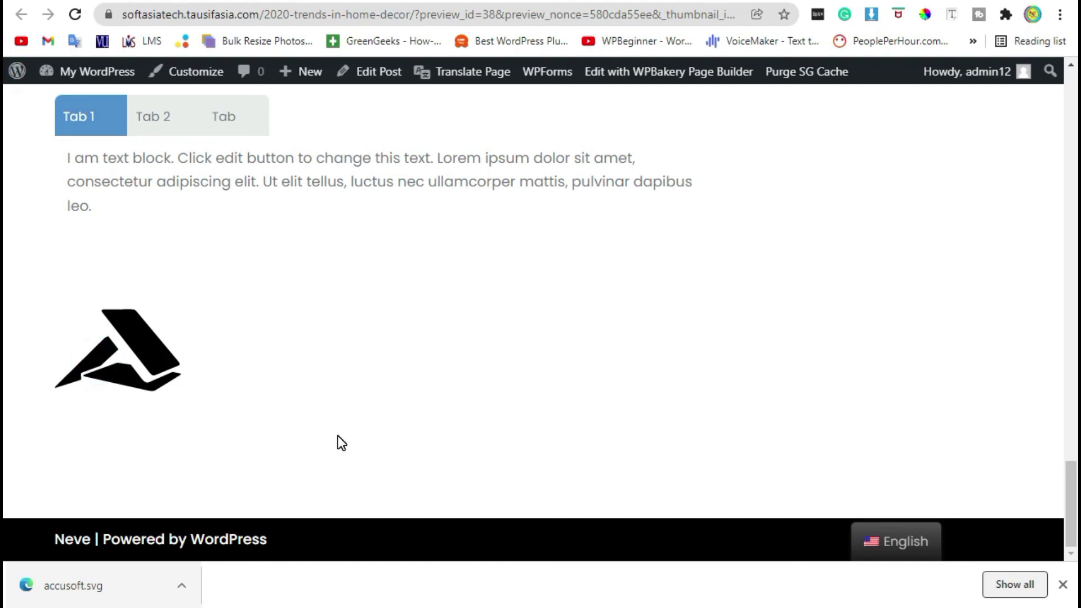